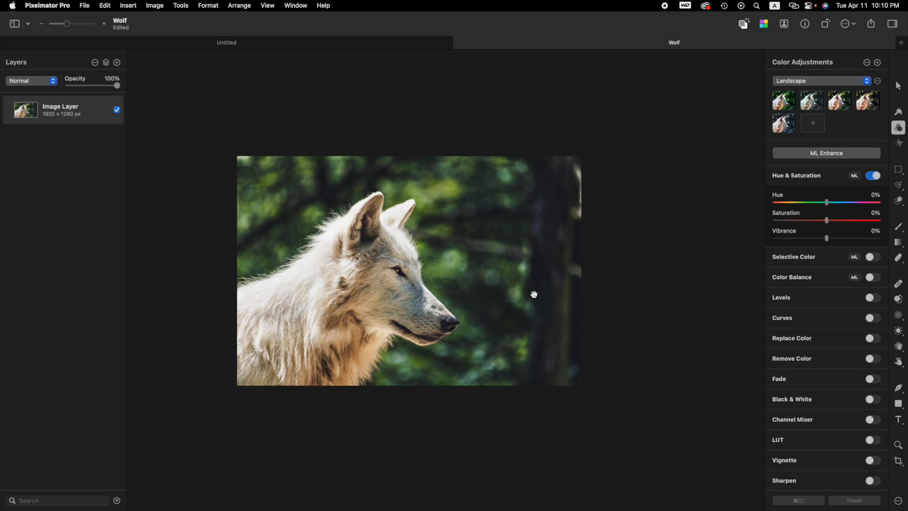
- Select the wolf with Quick Selection's Select Subject, smart-refine its edge in Select and Mask, and output it as a new layer with mask
{"action": "left_click", "coordinate": [900, 205]}
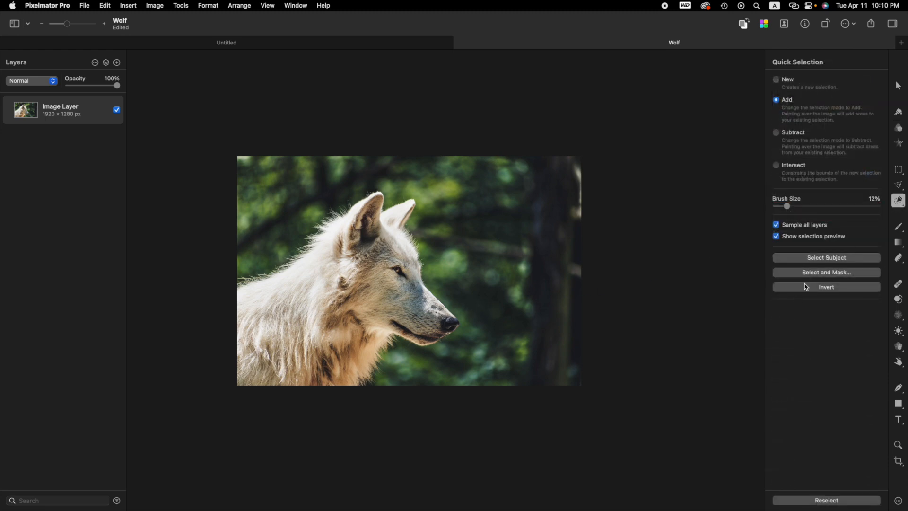
{"action": "left_click", "coordinate": [823, 263]}
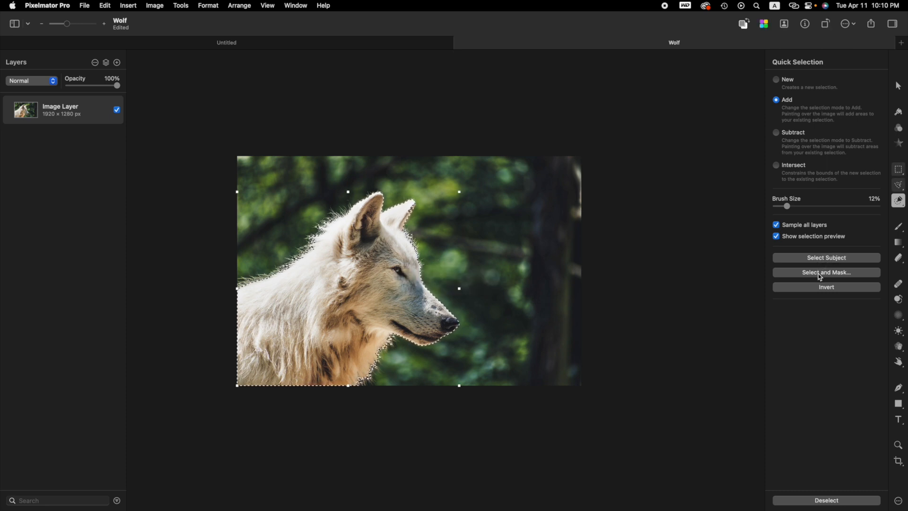
{"action": "left_click", "coordinate": [817, 273]}
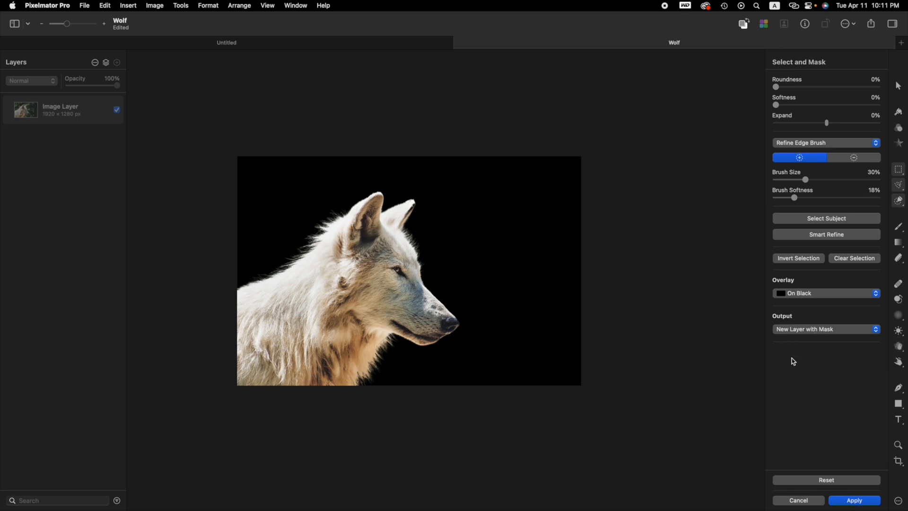
{"action": "left_click", "coordinate": [828, 235]}
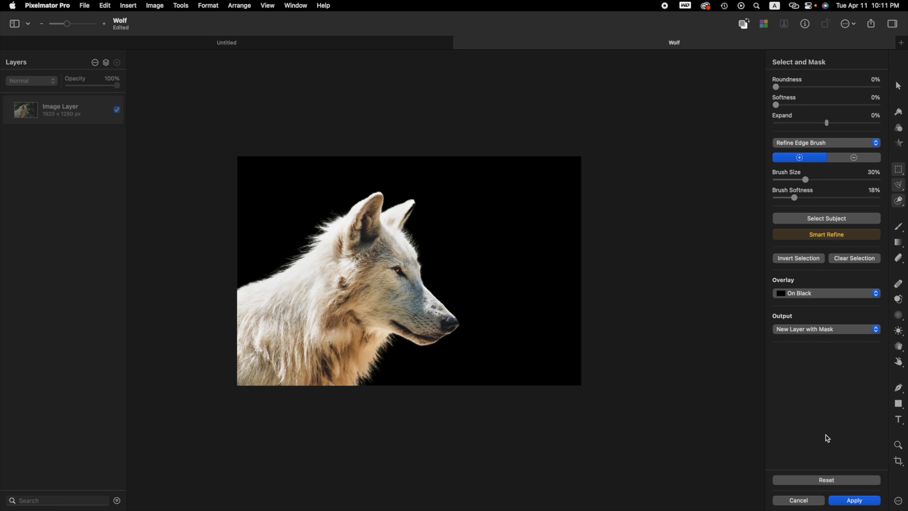
{"action": "left_click", "coordinate": [861, 503]}
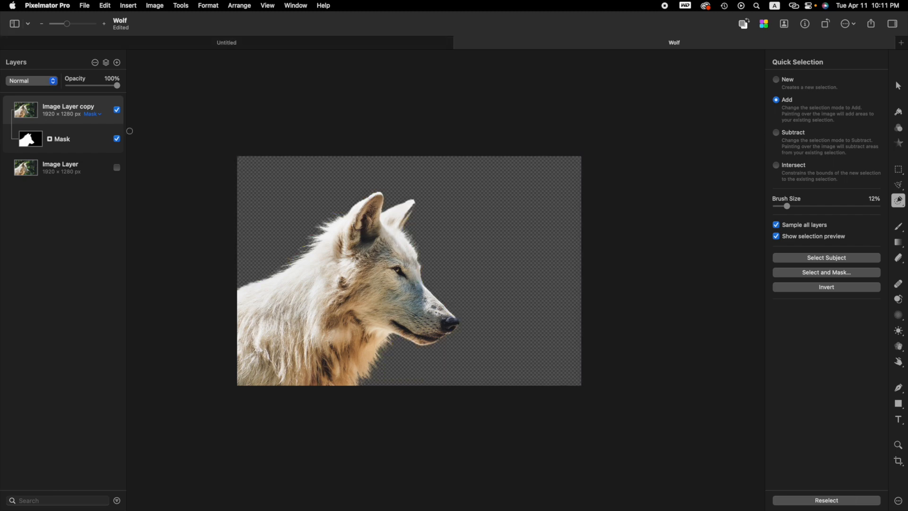
- Delete the original, hidden Image Layer beneath the masked wolf copy
{"action": "left_click", "coordinate": [62, 171]}
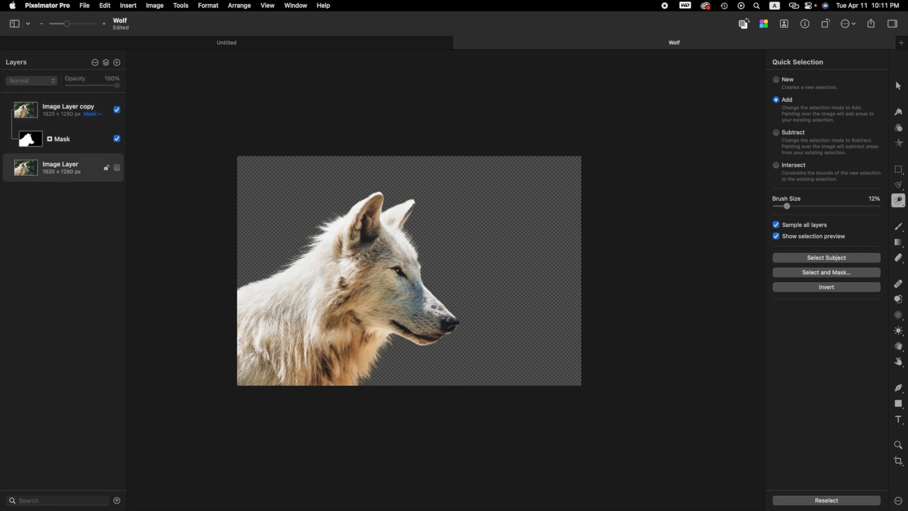
{"action": "right_click", "coordinate": [66, 173]}
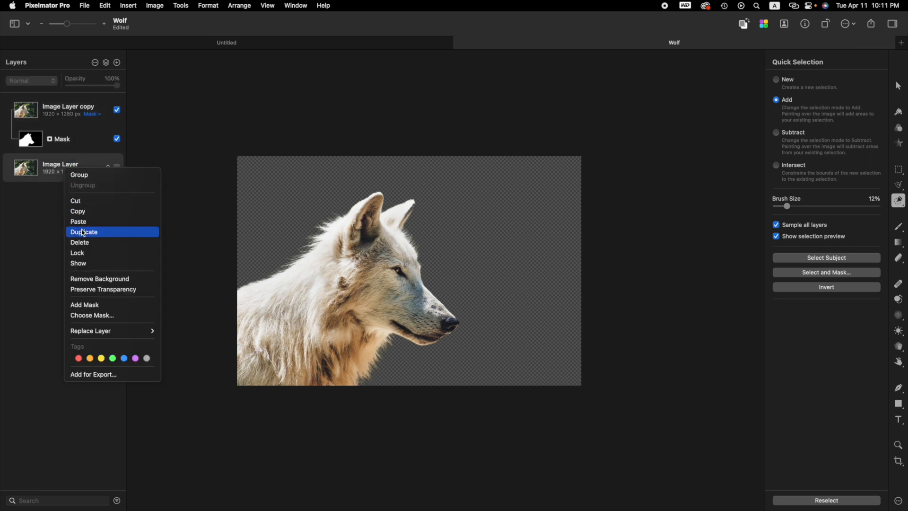
{"action": "left_click", "coordinate": [86, 243]}
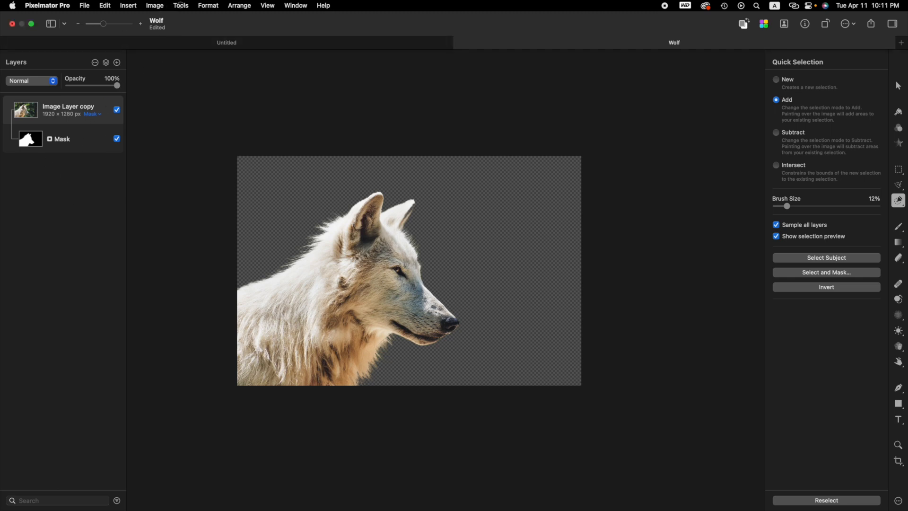
- Decontaminate the colors of the masked wolf layer
{"action": "left_click", "coordinate": [204, 6]}
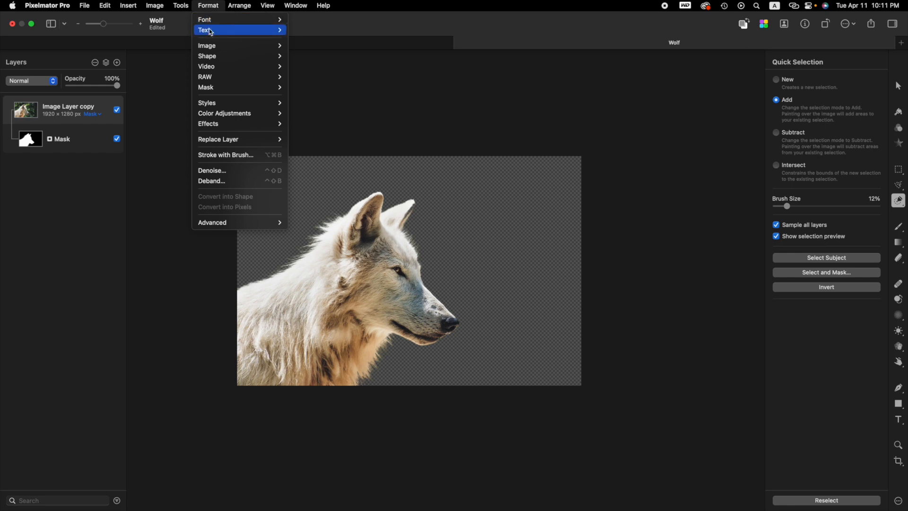
{"action": "mouse_move", "coordinate": [214, 47]}
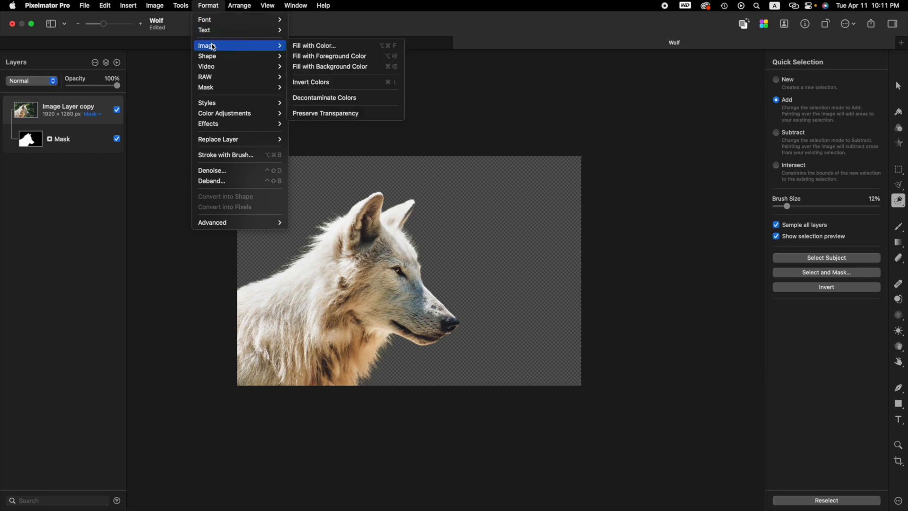
{"action": "left_click", "coordinate": [343, 98]}
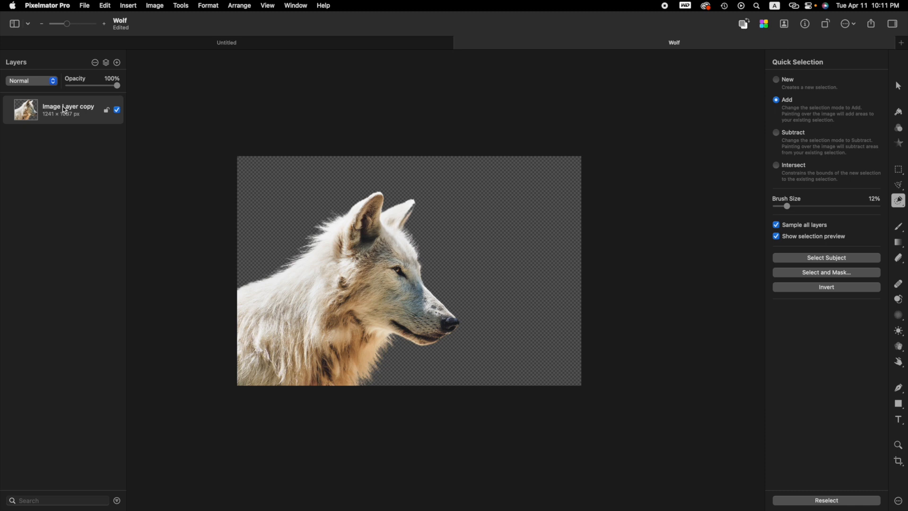
- Crop the canvas closer around the wolf to 1343 × 1211 px, trimming the empty area in front of its nose and above its ears
{"action": "left_click_drag", "start_coordinate": [324, 259], "coordinate": [534, 279]}
{"action": "key", "text": "Delete"}
{"action": "key", "text": "c"}
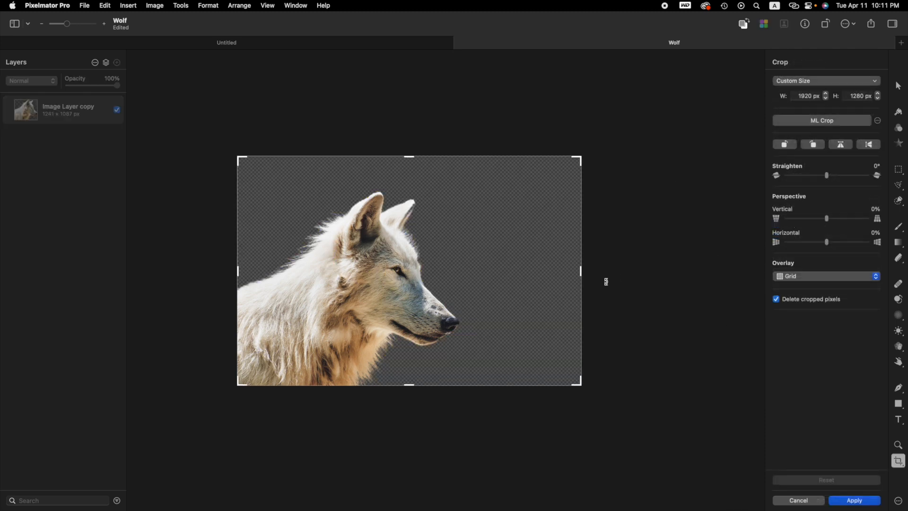
{"action": "left_click_drag", "start_coordinate": [581, 270], "coordinate": [477, 270]}
{"action": "left_click_drag", "start_coordinate": [357, 157], "coordinate": [356, 169]}
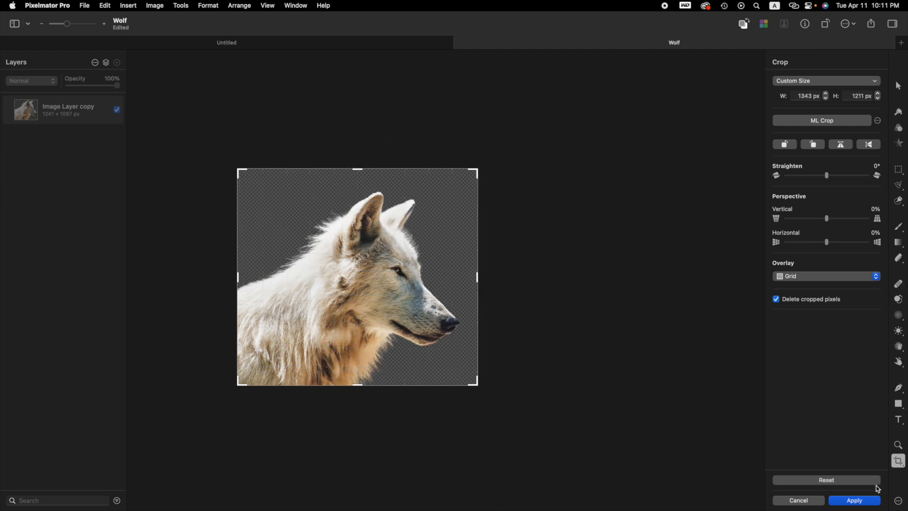
{"action": "left_click", "coordinate": [858, 500]}
{"action": "key", "text": "w"}
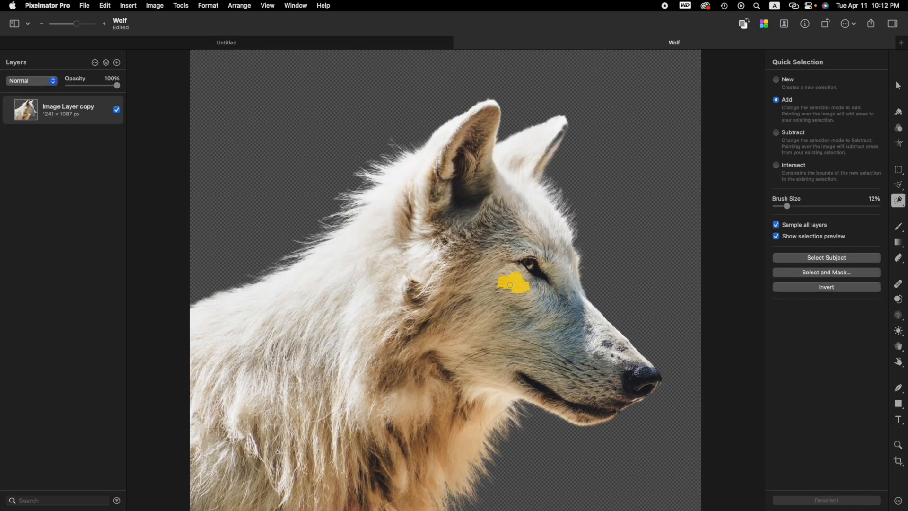
{"action": "scroll", "coordinate": [504, 179], "scroll_direction": "down", "scroll_amount": 5}
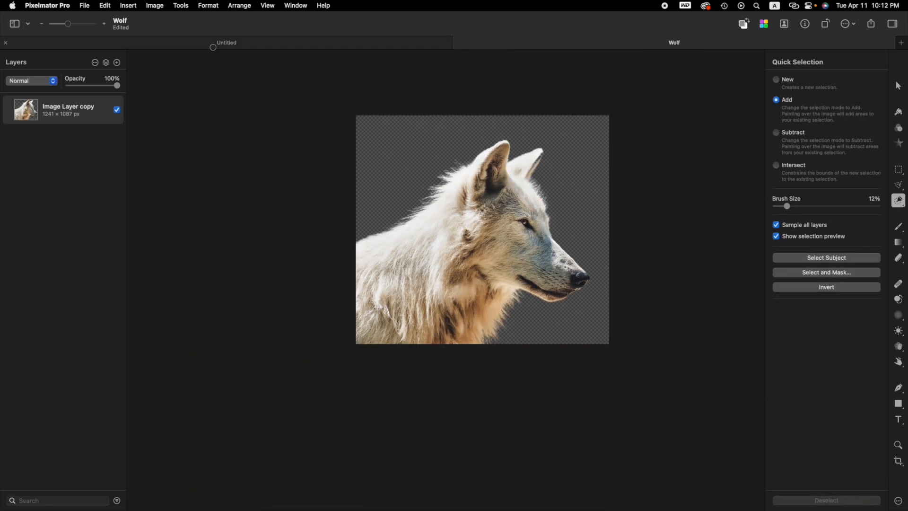
- Switch to the foggy forest image in the Untitled document, flip it horizontally, and flip it back
{"action": "left_click", "coordinate": [229, 42]}
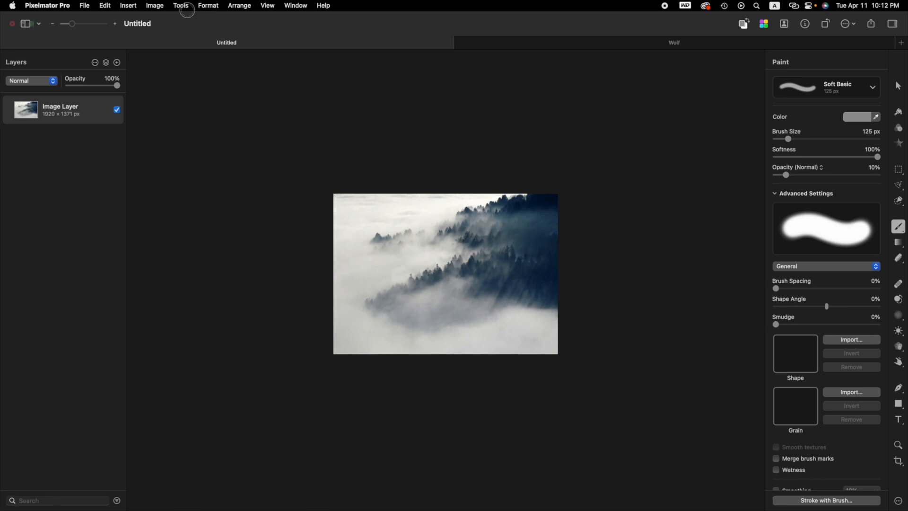
{"action": "left_click", "coordinate": [156, 6]}
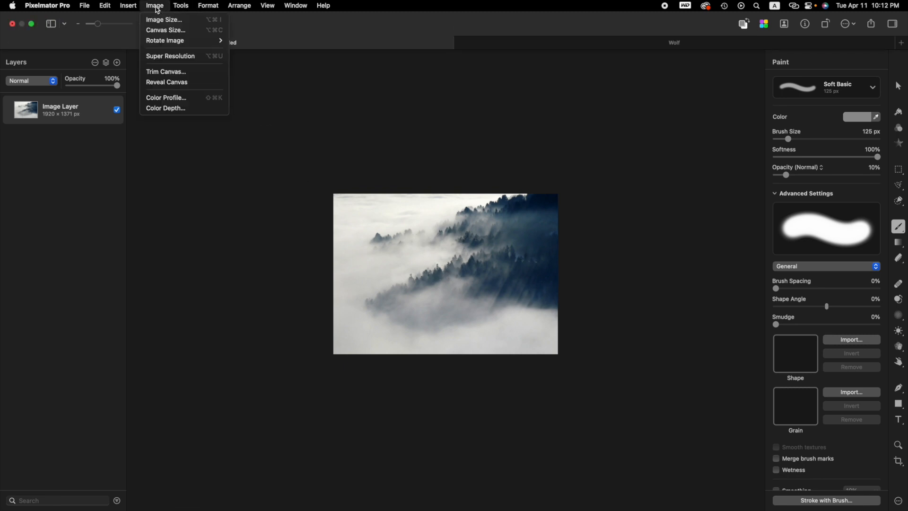
{"action": "mouse_move", "coordinate": [165, 43]}
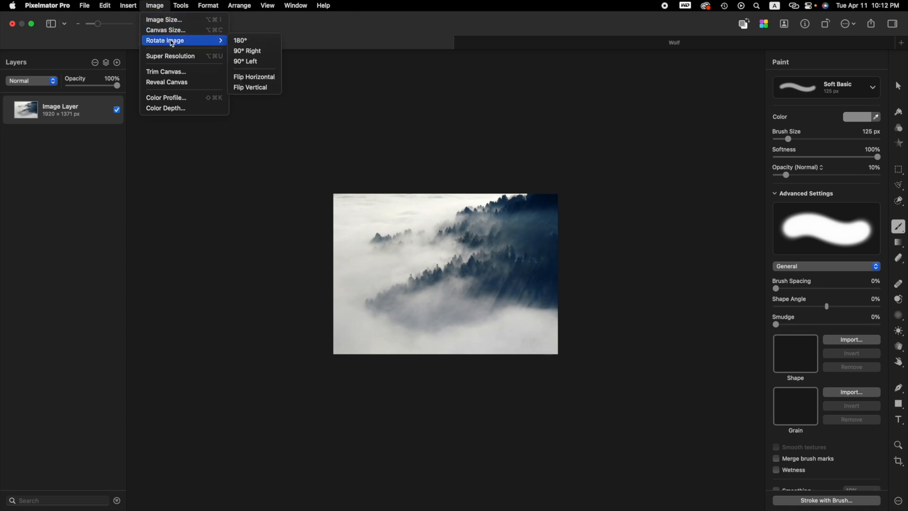
{"action": "left_click", "coordinate": [254, 77]}
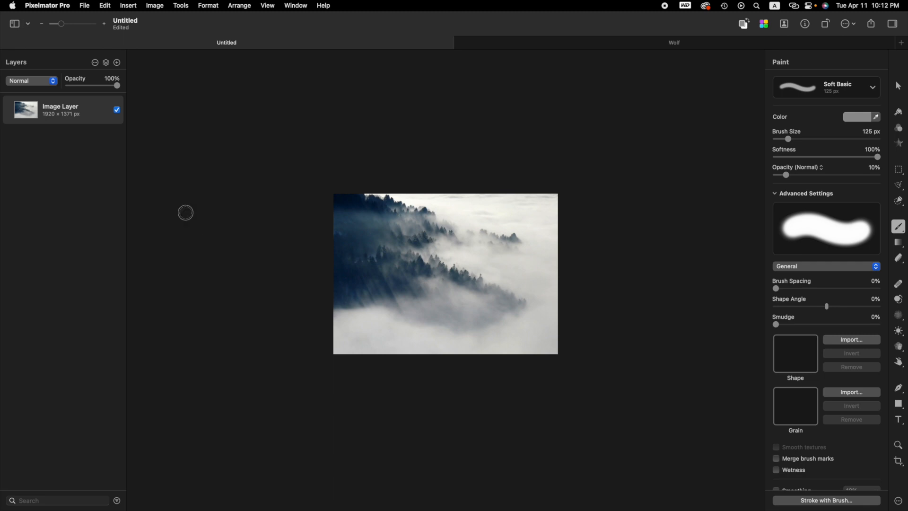
{"action": "left_click", "coordinate": [160, 9]}
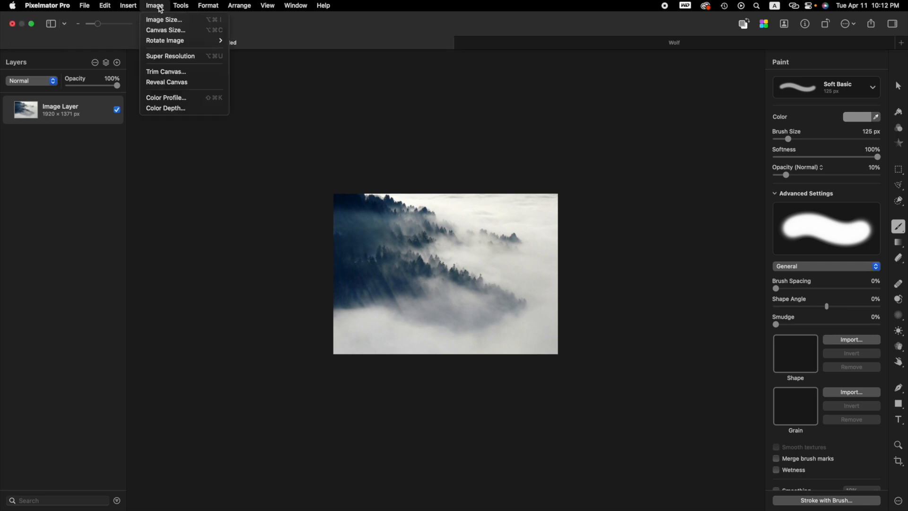
{"action": "mouse_move", "coordinate": [166, 46]}
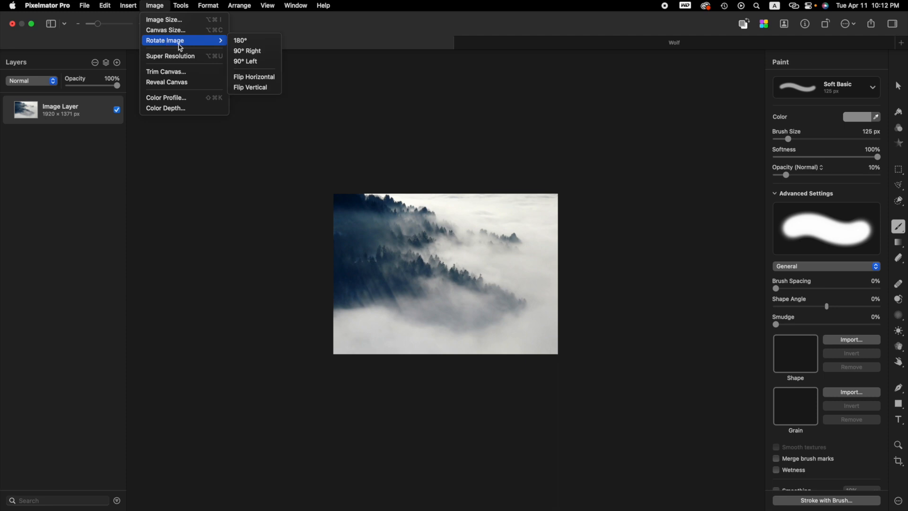
{"action": "left_click", "coordinate": [254, 77]}
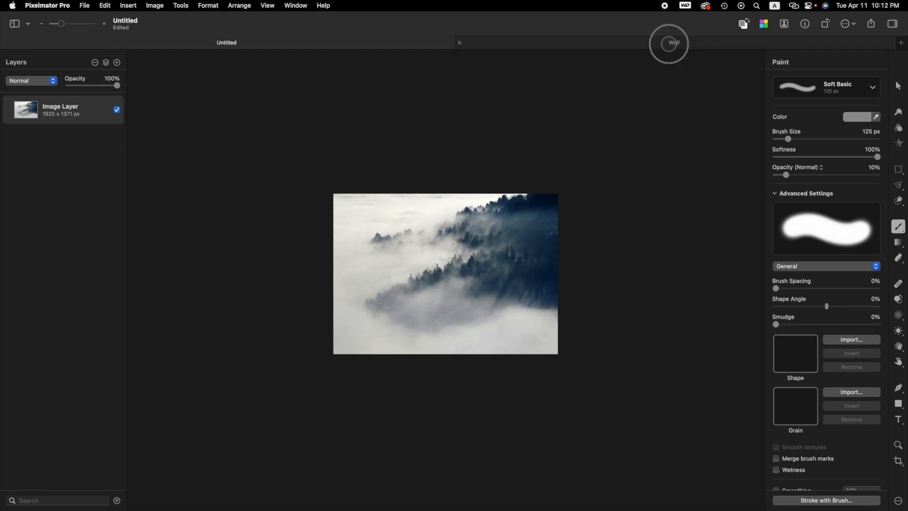
- Paste two copies of the forest image into the Wolf document
{"action": "left_click", "coordinate": [669, 43]}
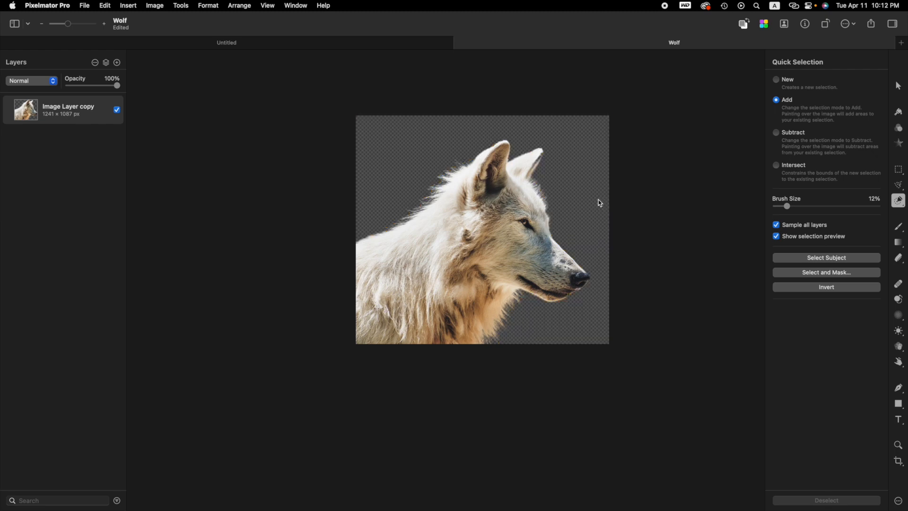
{"action": "key", "text": "super+v"}
{"action": "key", "text": "super+v"}
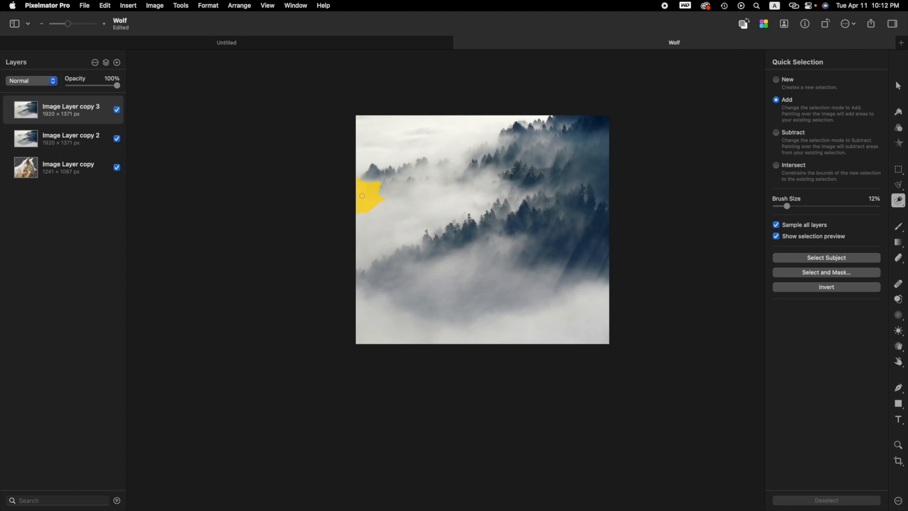
- Move the lower forest copy beneath the wolf layer in the layer order
{"action": "left_click", "coordinate": [49, 166]}
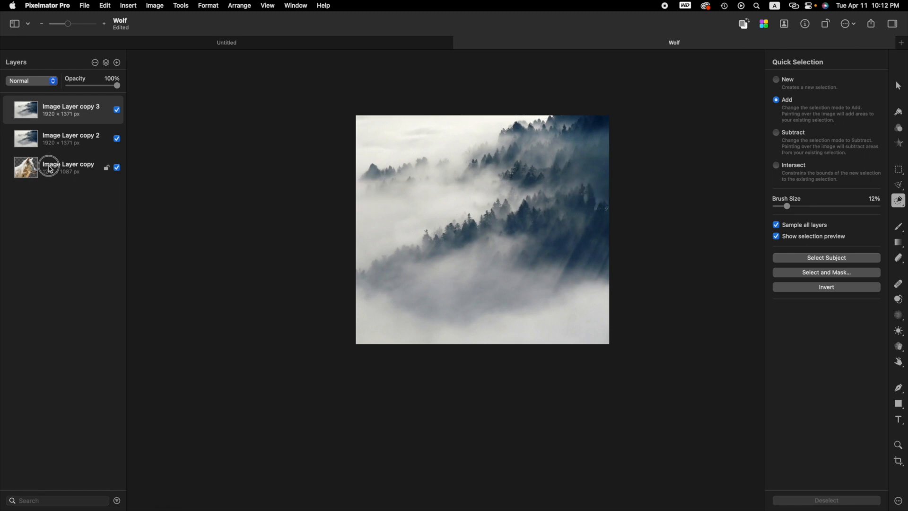
{"action": "left_click", "coordinate": [65, 140]}
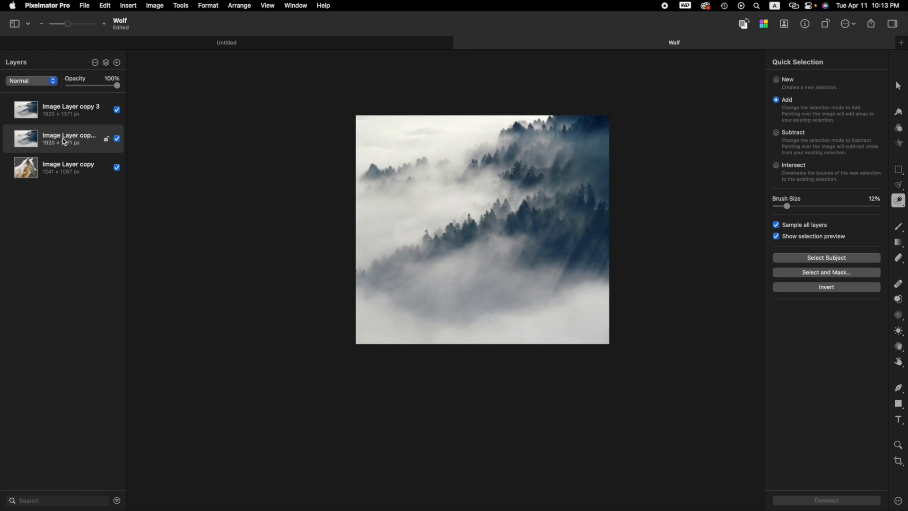
{"action": "left_click_drag", "start_coordinate": [65, 142], "coordinate": [65, 183]}
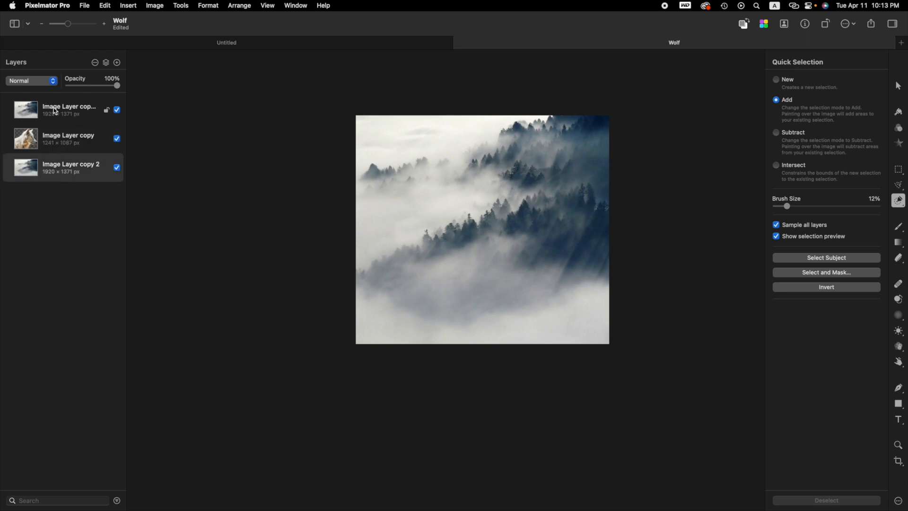
- Rename the lowest forest layer Forest Bottom, the wolf cutout layer Wolf, and the uppermost forest layer Forest Top
{"action": "double_click", "coordinate": [63, 165]}
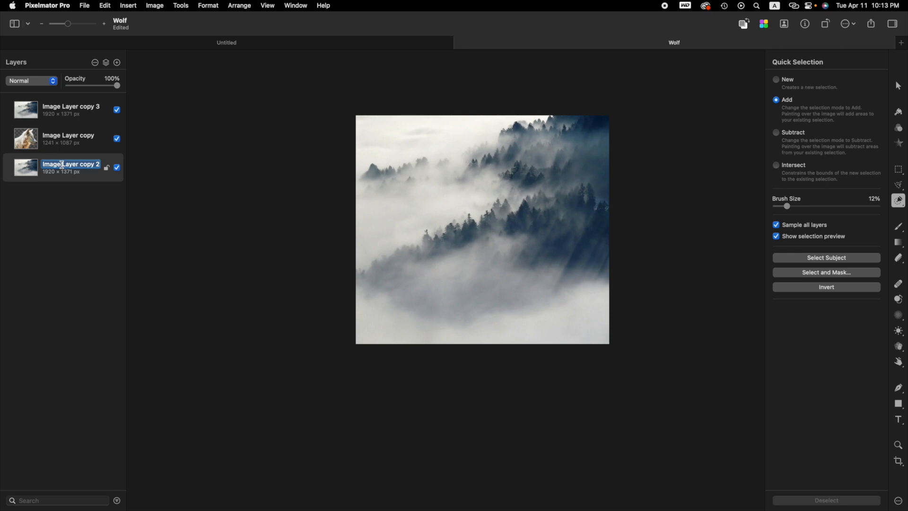
{"action": "type", "text": "Forest Bottom"}
{"action": "key", "text": "Return"}
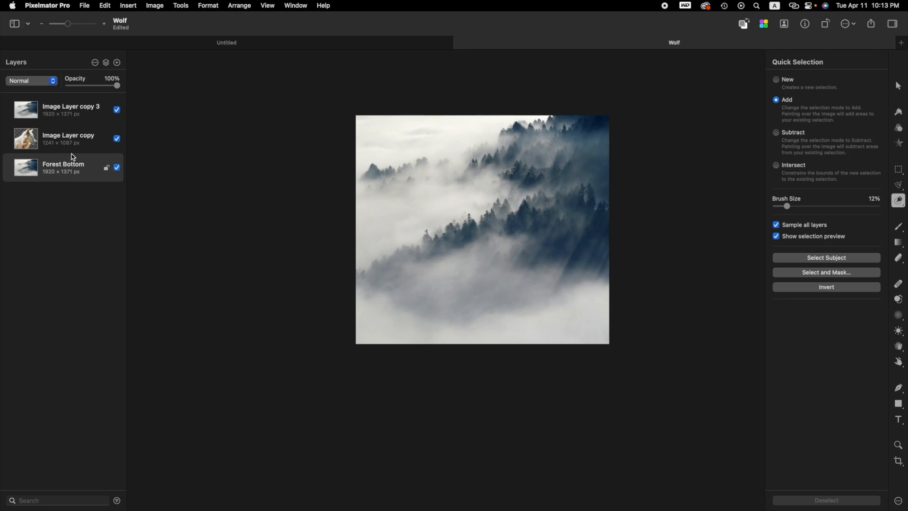
{"action": "double_click", "coordinate": [69, 137]}
{"action": "type", "text": "W"}
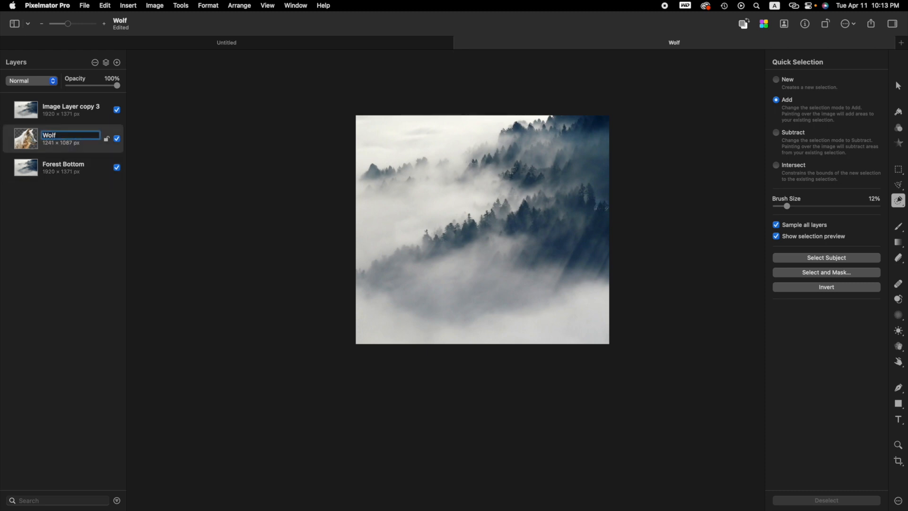
{"action": "type", "text": "olf"}
{"action": "key", "text": "Return"}
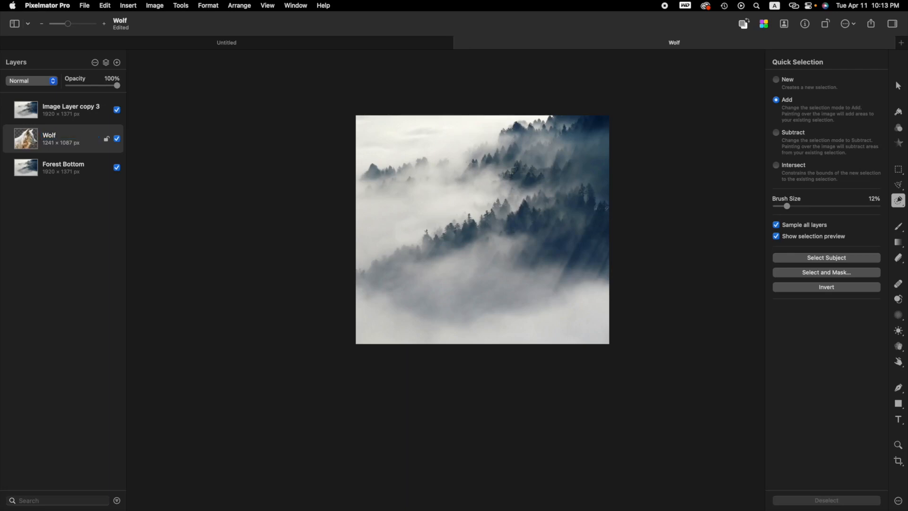
{"action": "double_click", "coordinate": [67, 107]}
{"action": "type", "text": "Forest Top"}
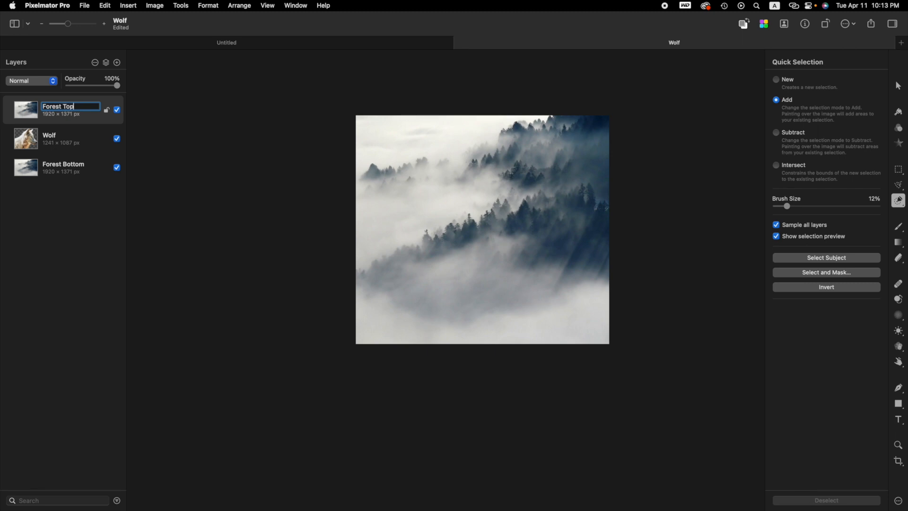
{"action": "key", "text": "Return"}
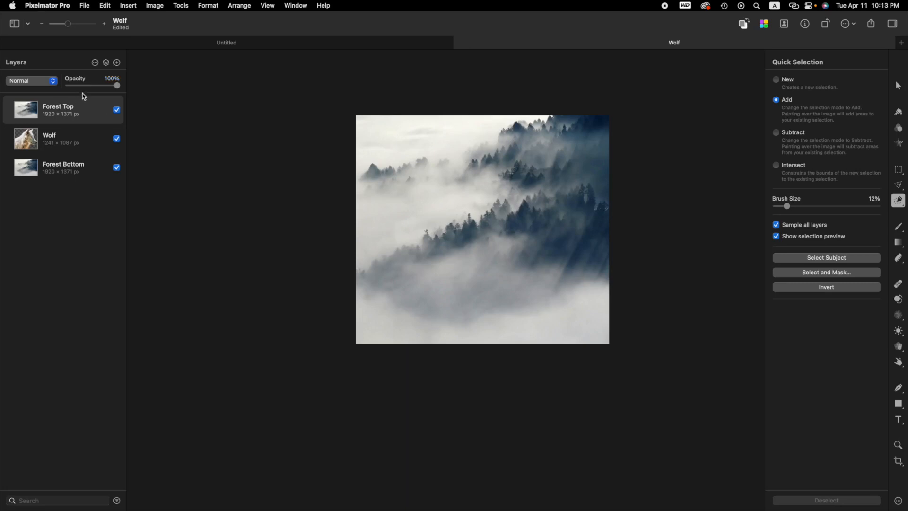
- Set the Forest Top layer's opacity to 50% and select the Wolf layer
{"action": "left_click", "coordinate": [111, 78]}
{"action": "type", "text": "50"}
{"action": "key", "text": "Return"}
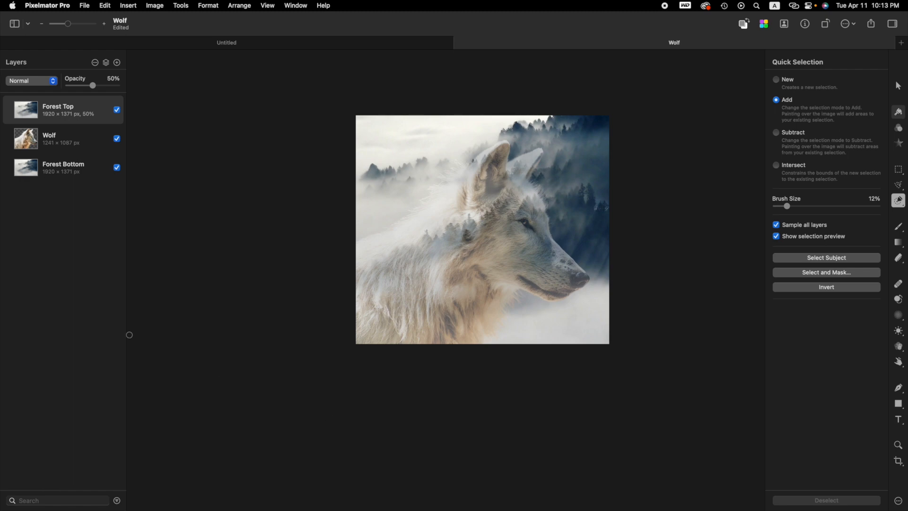
{"action": "left_click", "coordinate": [57, 141]}
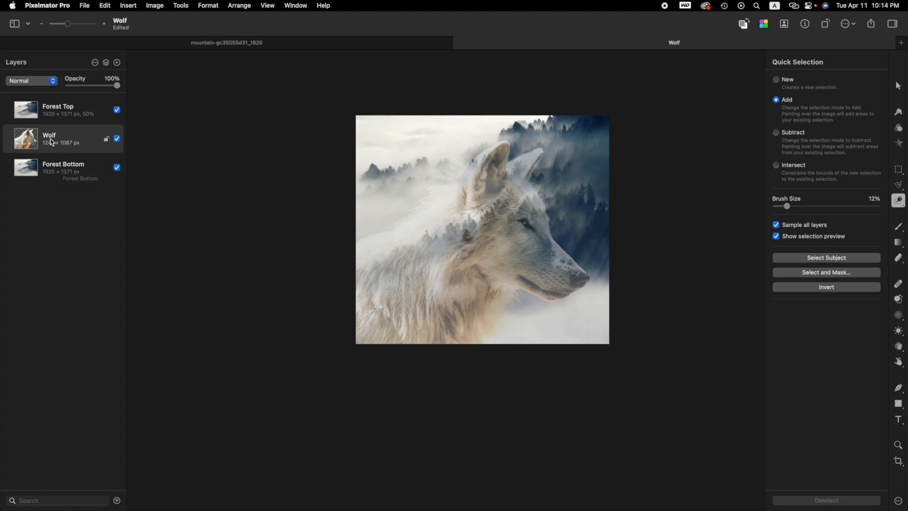
- Add a mask to the Wolf layer and activate the Paint tool
{"action": "right_click", "coordinate": [57, 144]}
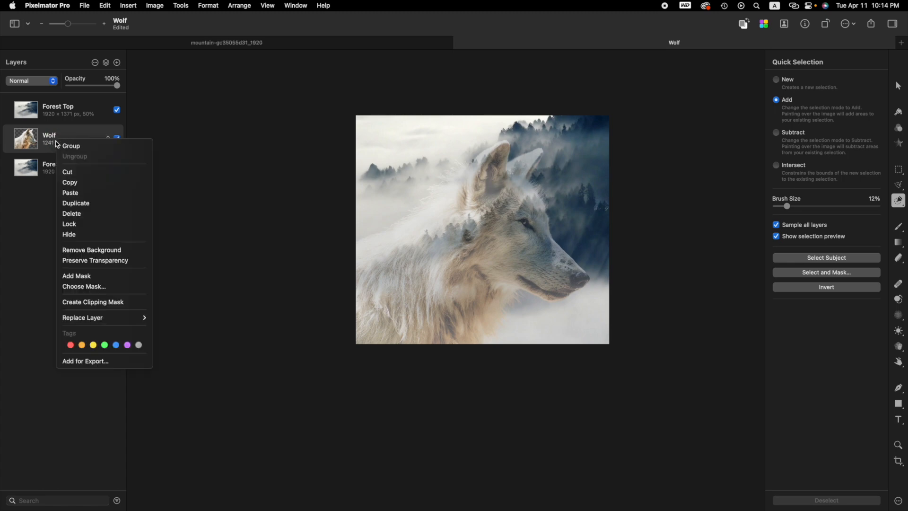
{"action": "left_click", "coordinate": [88, 277]}
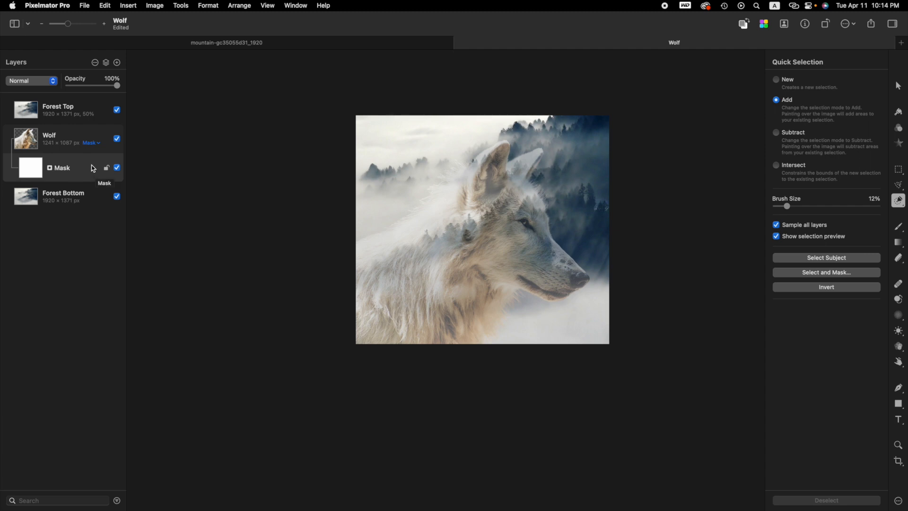
{"action": "key", "text": "b"}
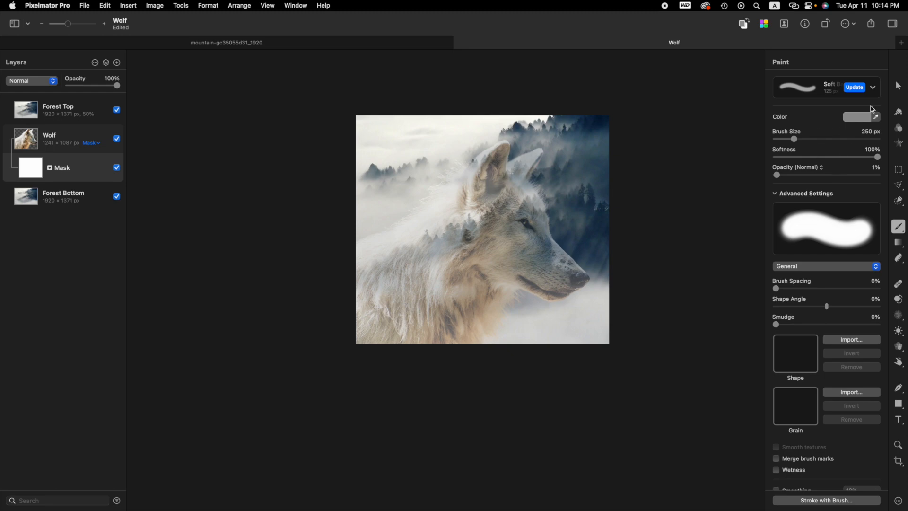
- Reset the paint colours to black and white and make black the active brush colour
{"action": "left_click", "coordinate": [860, 134]}
{"action": "key", "text": "d"}
{"action": "key", "text": "x"}
{"action": "key", "text": "x"}
{"action": "key", "text": "x"}
{"action": "key", "text": "x"}
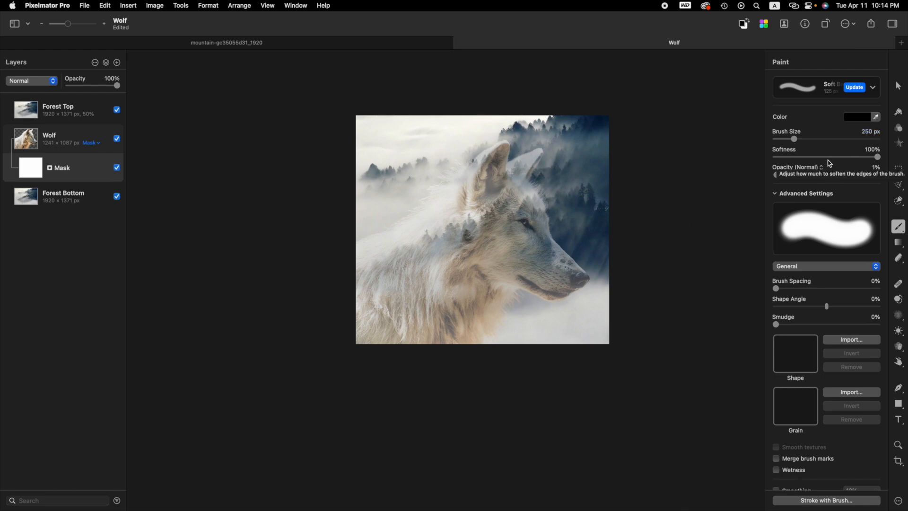
{"action": "left_click", "coordinate": [878, 169]}
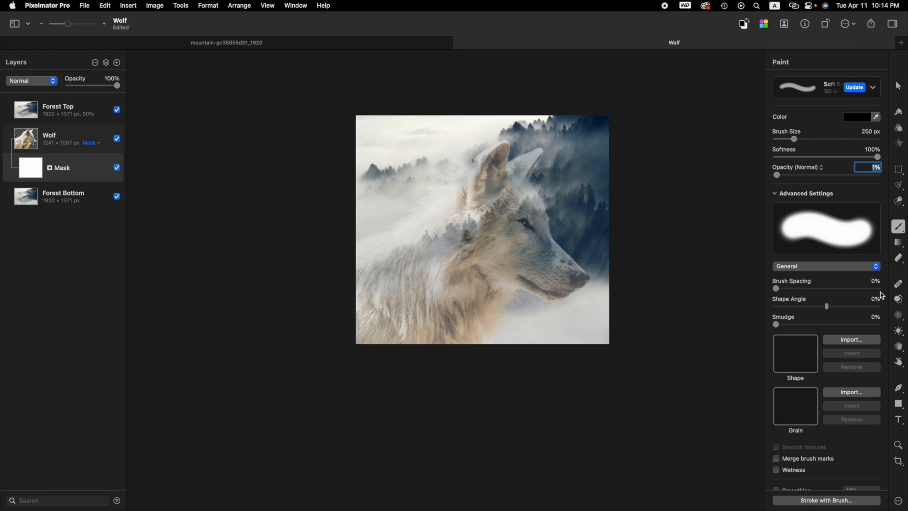
{"action": "left_click", "coordinate": [775, 193]}
{"action": "left_click", "coordinate": [775, 194]}
- Paint black on the Wolf mask along the wolf's back, behind its ear, and down the chest below the jaw to fade those edges
{"action": "scroll", "coordinate": [512, 249], "scroll_direction": "up", "scroll_amount": 5}
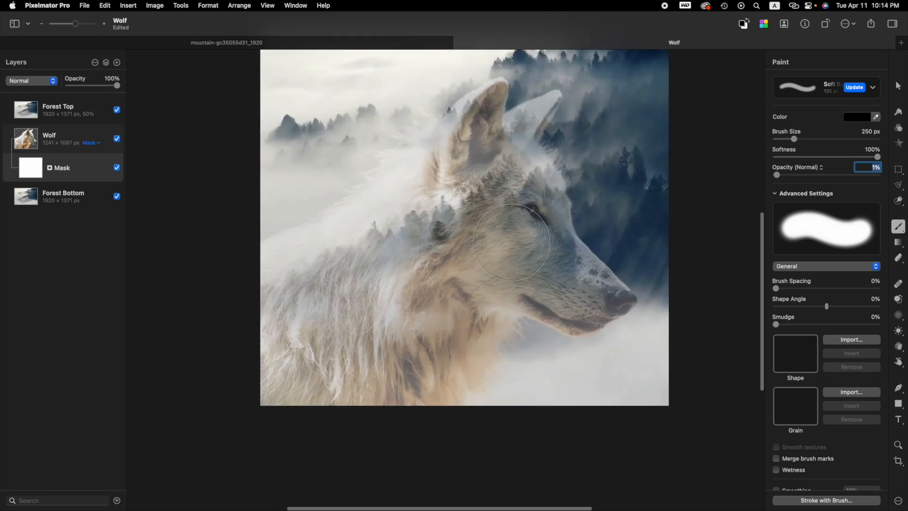
{"action": "scroll", "coordinate": [426, 293], "scroll_direction": "up", "scroll_amount": 1}
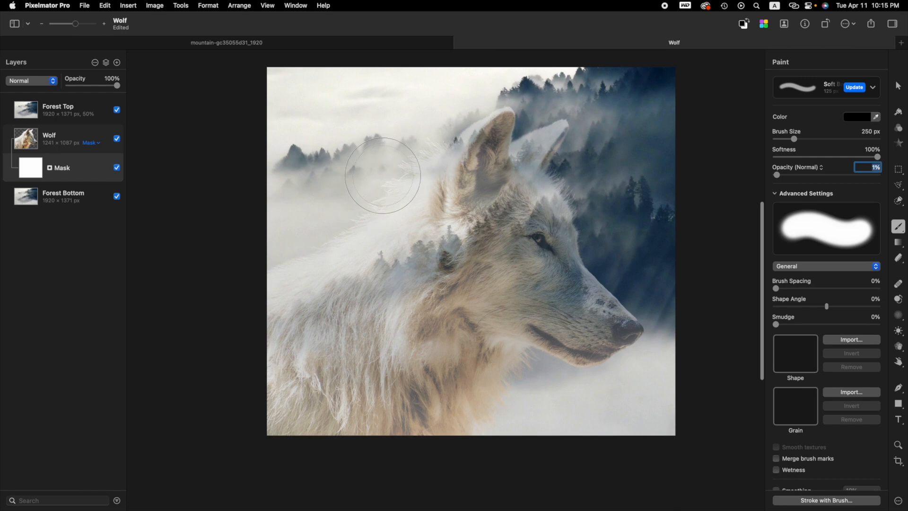
{"action": "left_click_drag", "start_coordinate": [412, 154], "coordinate": [408, 157]}
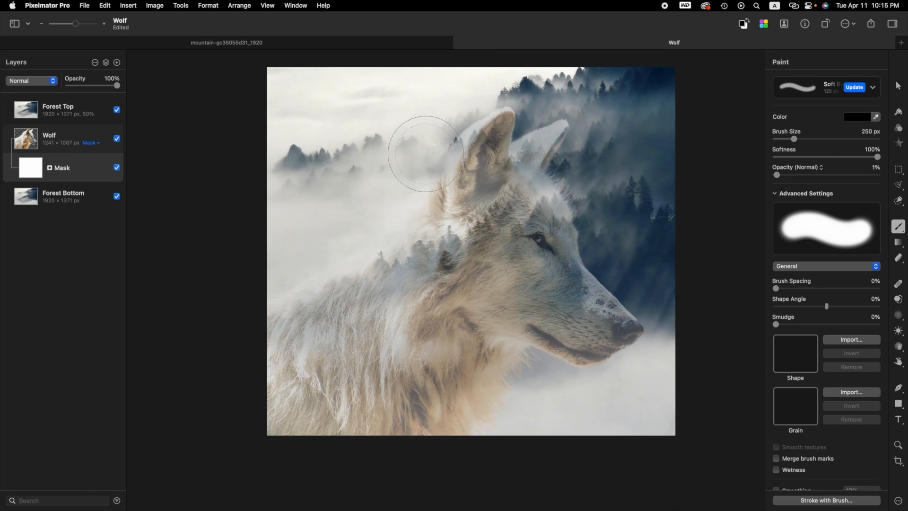
{"action": "left_click_drag", "start_coordinate": [442, 129], "coordinate": [419, 154]}
{"action": "mouse_move", "coordinate": [512, 388]}
{"action": "left_mouse_down"}
{"action": "mouse_move", "coordinate": [528, 363]}
{"action": "mouse_move", "coordinate": [443, 436]}
{"action": "mouse_move", "coordinate": [468, 414]}
{"action": "mouse_move", "coordinate": [435, 437]}
{"action": "mouse_move", "coordinate": [442, 421]}
{"action": "mouse_move", "coordinate": [416, 429]}
{"action": "mouse_move", "coordinate": [437, 413]}
{"action": "mouse_move", "coordinate": [373, 455]}
{"action": "mouse_move", "coordinate": [484, 399]}
{"action": "mouse_move", "coordinate": [527, 351]}
{"action": "left_mouse_up"}
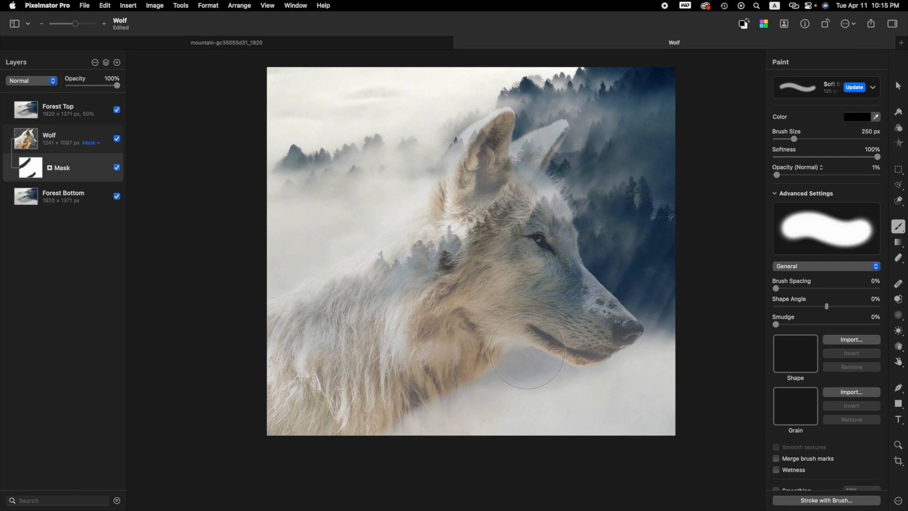
- Paint black on the Wolf mask over the neck and body fur to blend them into the forest and fog
{"action": "scroll", "coordinate": [491, 309], "scroll_direction": "down", "scroll_amount": 5}
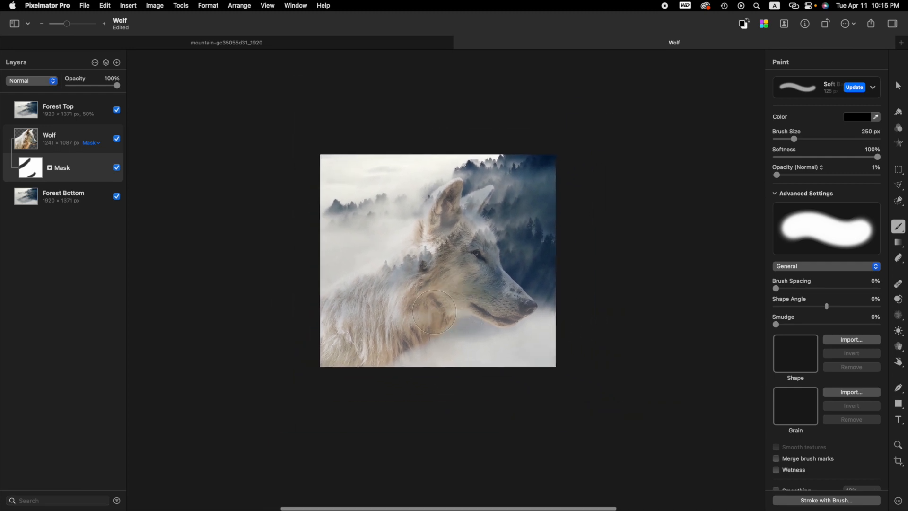
{"action": "mouse_move", "coordinate": [431, 265]}
{"action": "left_mouse_down"}
{"action": "mouse_move", "coordinate": [351, 289]}
{"action": "mouse_move", "coordinate": [390, 268]}
{"action": "mouse_move", "coordinate": [332, 294]}
{"action": "mouse_move", "coordinate": [362, 280]}
{"action": "mouse_move", "coordinate": [400, 285]}
{"action": "mouse_move", "coordinate": [386, 305]}
{"action": "mouse_move", "coordinate": [432, 288]}
{"action": "mouse_move", "coordinate": [427, 316]}
{"action": "mouse_move", "coordinate": [439, 311]}
{"action": "mouse_move", "coordinate": [419, 328]}
{"action": "mouse_move", "coordinate": [351, 351]}
{"action": "mouse_move", "coordinate": [395, 318]}
{"action": "mouse_move", "coordinate": [397, 305]}
{"action": "mouse_move", "coordinate": [378, 298]}
{"action": "mouse_move", "coordinate": [329, 318]}
{"action": "mouse_move", "coordinate": [303, 343]}
{"action": "mouse_move", "coordinate": [421, 337]}
{"action": "mouse_move", "coordinate": [405, 352]}
{"action": "mouse_move", "coordinate": [477, 316]}
{"action": "left_mouse_up"}
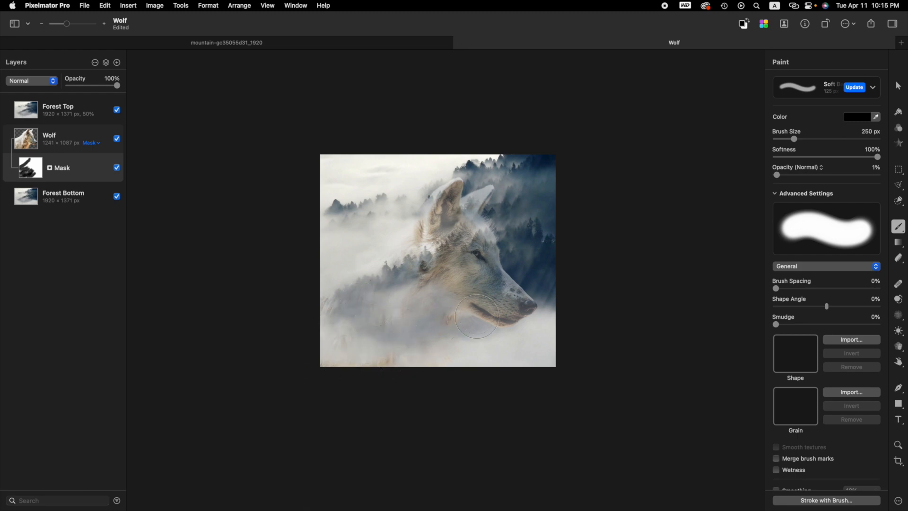
{"action": "mouse_move", "coordinate": [419, 320]}
{"action": "left_mouse_down"}
{"action": "mouse_move", "coordinate": [337, 341]}
{"action": "mouse_move", "coordinate": [374, 262]}
{"action": "mouse_move", "coordinate": [419, 230]}
{"action": "mouse_move", "coordinate": [439, 253]}
{"action": "left_mouse_up"}
- Mask out more of the wolf around the cheek, lower jaw, back of the head and forehead with black strokes
{"action": "scroll", "coordinate": [456, 245], "scroll_direction": "up", "scroll_amount": 3}
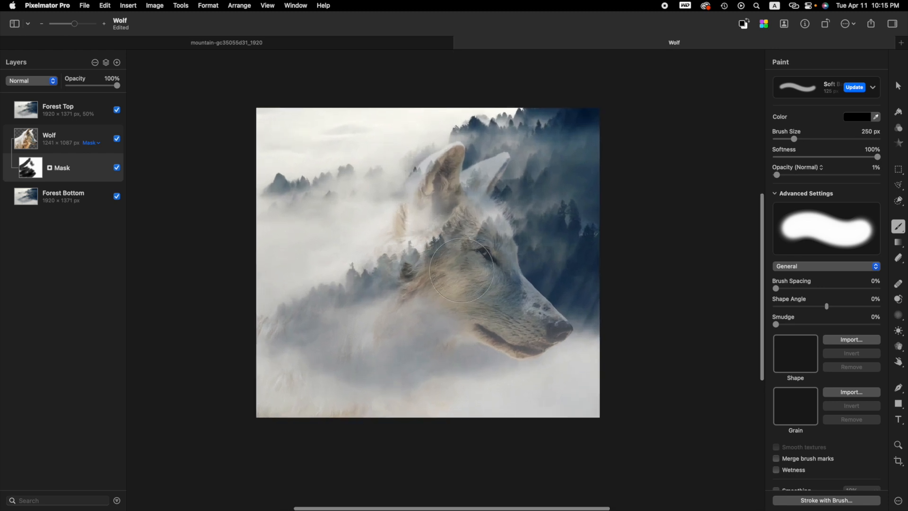
{"action": "mouse_move", "coordinate": [495, 297]}
{"action": "left_mouse_down"}
{"action": "mouse_move", "coordinate": [495, 337]}
{"action": "mouse_move", "coordinate": [519, 353]}
{"action": "mouse_move", "coordinate": [434, 304]}
{"action": "mouse_move", "coordinate": [442, 291]}
{"action": "mouse_move", "coordinate": [450, 295]}
{"action": "mouse_move", "coordinate": [450, 279]}
{"action": "mouse_move", "coordinate": [480, 282]}
{"action": "mouse_move", "coordinate": [489, 255]}
{"action": "mouse_move", "coordinate": [531, 319]}
{"action": "mouse_move", "coordinate": [555, 317]}
{"action": "mouse_move", "coordinate": [508, 333]}
{"action": "left_mouse_up"}
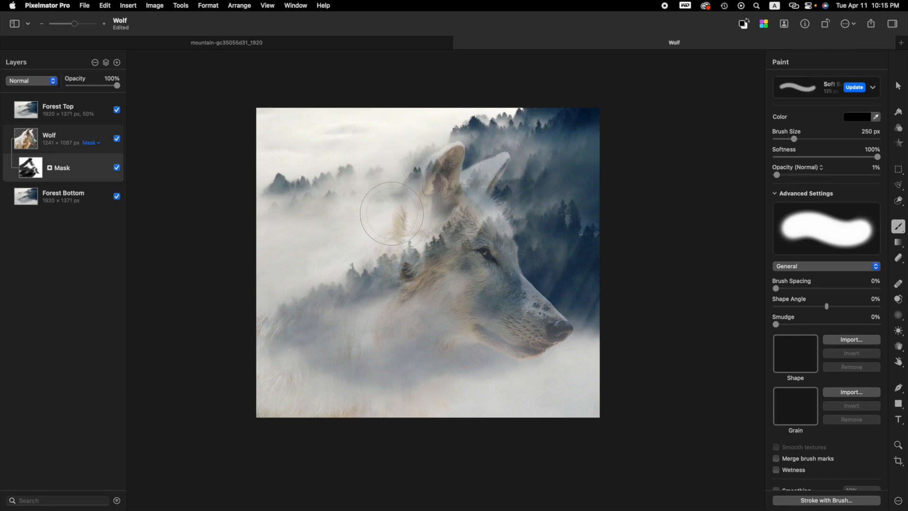
{"action": "mouse_move", "coordinate": [412, 222]}
{"action": "left_mouse_down"}
{"action": "mouse_move", "coordinate": [374, 213]}
{"action": "mouse_move", "coordinate": [383, 228]}
{"action": "mouse_move", "coordinate": [373, 220]}
{"action": "mouse_move", "coordinate": [420, 235]}
{"action": "mouse_move", "coordinate": [452, 218]}
{"action": "mouse_move", "coordinate": [480, 251]}
{"action": "mouse_move", "coordinate": [525, 222]}
{"action": "mouse_move", "coordinate": [530, 208]}
{"action": "mouse_move", "coordinate": [498, 206]}
{"action": "mouse_move", "coordinate": [525, 232]}
{"action": "mouse_move", "coordinate": [511, 236]}
{"action": "mouse_move", "coordinate": [516, 203]}
{"action": "mouse_move", "coordinate": [497, 187]}
{"action": "mouse_move", "coordinate": [411, 161]}
{"action": "mouse_move", "coordinate": [383, 211]}
{"action": "mouse_move", "coordinate": [384, 263]}
{"action": "mouse_move", "coordinate": [402, 246]}
{"action": "mouse_move", "coordinate": [411, 270]}
{"action": "mouse_move", "coordinate": [404, 272]}
{"action": "mouse_move", "coordinate": [479, 355]}
{"action": "left_mouse_up"}
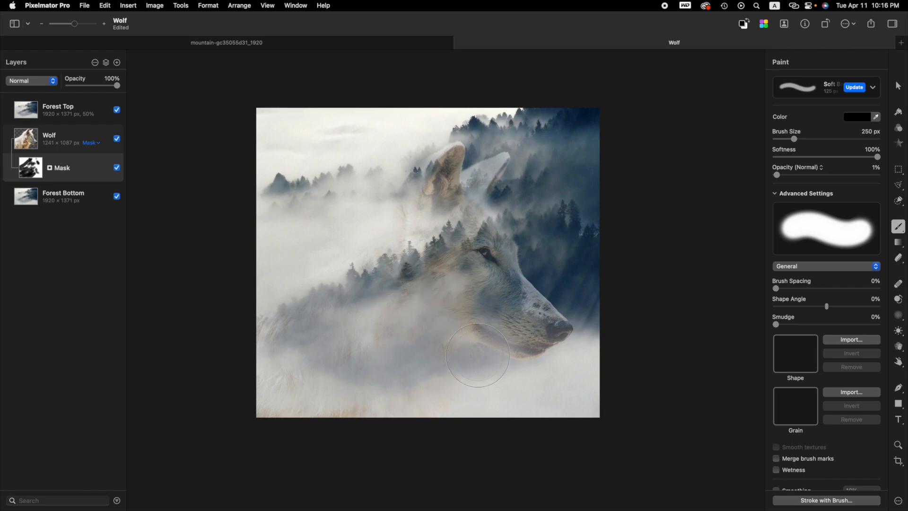
{"action": "scroll", "coordinate": [479, 356], "scroll_direction": "down", "scroll_amount": 3}
{"action": "mouse_move", "coordinate": [435, 323]}
{"action": "left_mouse_down"}
{"action": "mouse_move", "coordinate": [425, 343]}
{"action": "mouse_move", "coordinate": [367, 367]}
{"action": "mouse_move", "coordinate": [355, 354]}
{"action": "mouse_move", "coordinate": [303, 380]}
{"action": "mouse_move", "coordinate": [288, 374]}
{"action": "mouse_move", "coordinate": [314, 356]}
{"action": "mouse_move", "coordinate": [283, 349]}
{"action": "mouse_move", "coordinate": [300, 309]}
{"action": "mouse_move", "coordinate": [271, 300]}
{"action": "mouse_move", "coordinate": [359, 328]}
{"action": "mouse_move", "coordinate": [394, 315]}
{"action": "mouse_move", "coordinate": [391, 362]}
{"action": "mouse_move", "coordinate": [367, 404]}
{"action": "mouse_move", "coordinate": [380, 379]}
{"action": "mouse_move", "coordinate": [415, 356]}
{"action": "left_mouse_up"}
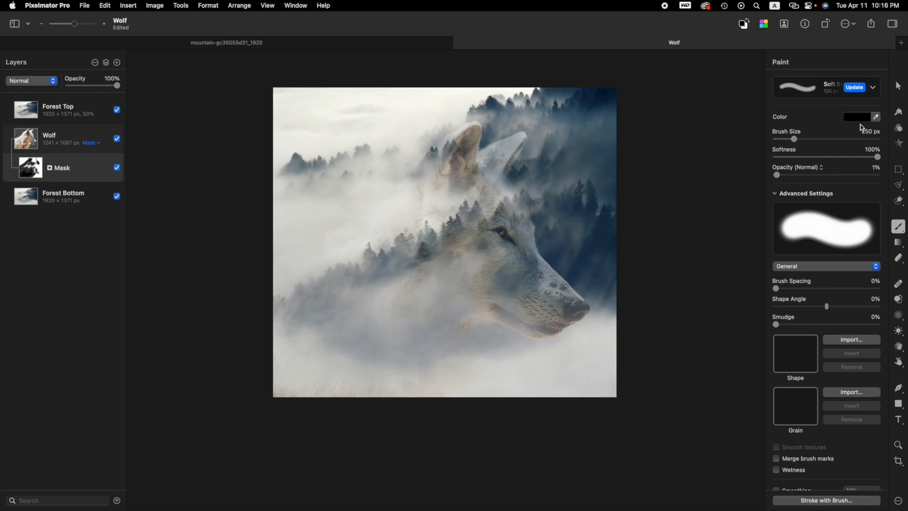
- Restore detail on the wolf's muzzle by painting white on the mask, and return the brush colour to black
{"action": "key", "text": "x"}
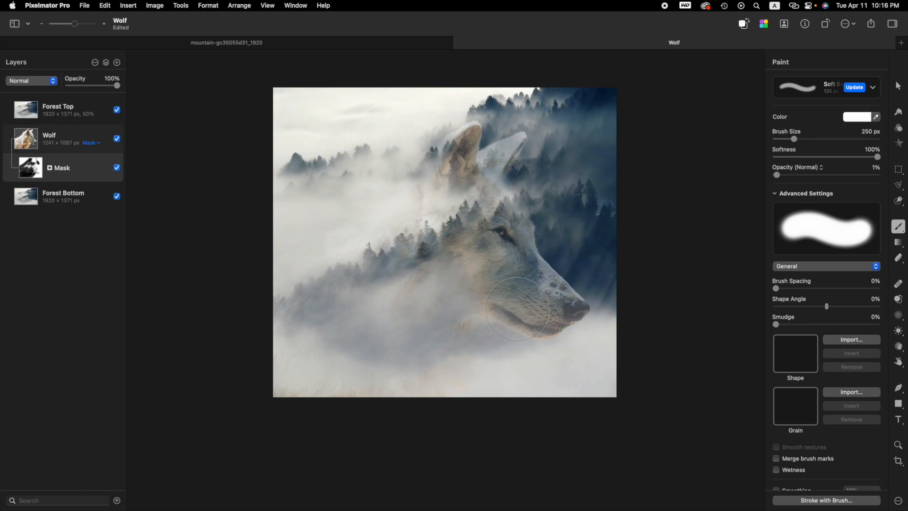
{"action": "left_click_drag", "start_coordinate": [551, 305], "coordinate": [524, 301]}
{"action": "key", "text": "x"}
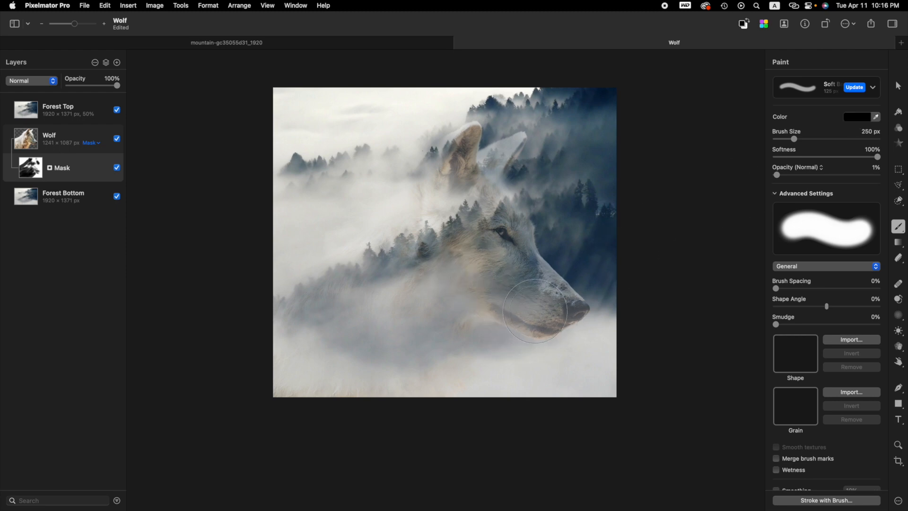
- Paint black on the Wolf mask around the base of the ears to fade them into the fog
{"action": "mouse_move", "coordinate": [449, 176]}
{"action": "left_mouse_down"}
{"action": "mouse_move", "coordinate": [463, 158]}
{"action": "mouse_move", "coordinate": [441, 167]}
{"action": "mouse_move", "coordinate": [434, 208]}
{"action": "mouse_move", "coordinate": [405, 217]}
{"action": "mouse_move", "coordinate": [469, 184]}
{"action": "mouse_move", "coordinate": [420, 222]}
{"action": "mouse_move", "coordinate": [438, 204]}
{"action": "left_mouse_up"}
{"action": "key", "text": "x"}
{"action": "key", "text": "x"}
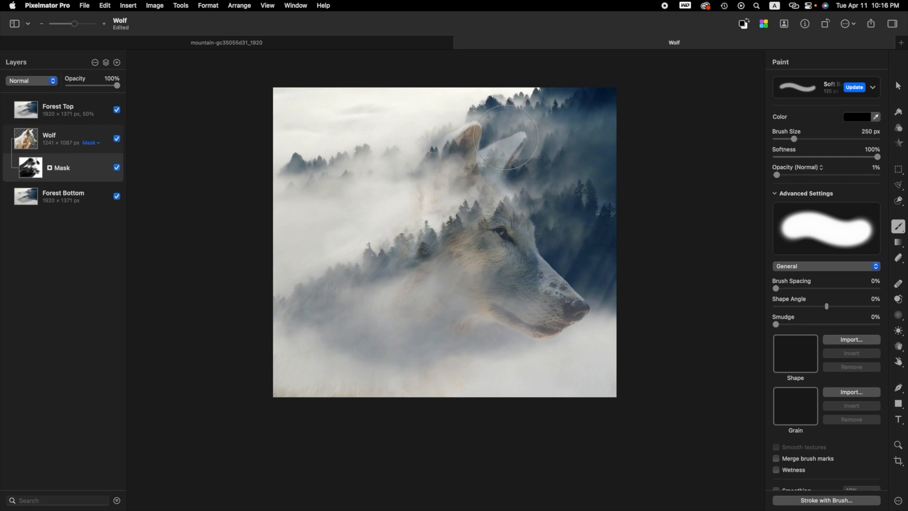
{"action": "scroll", "coordinate": [495, 327], "scroll_direction": "right", "scroll_amount": 5}
{"action": "scroll", "coordinate": [494, 327], "scroll_direction": "up", "scroll_amount": 3}
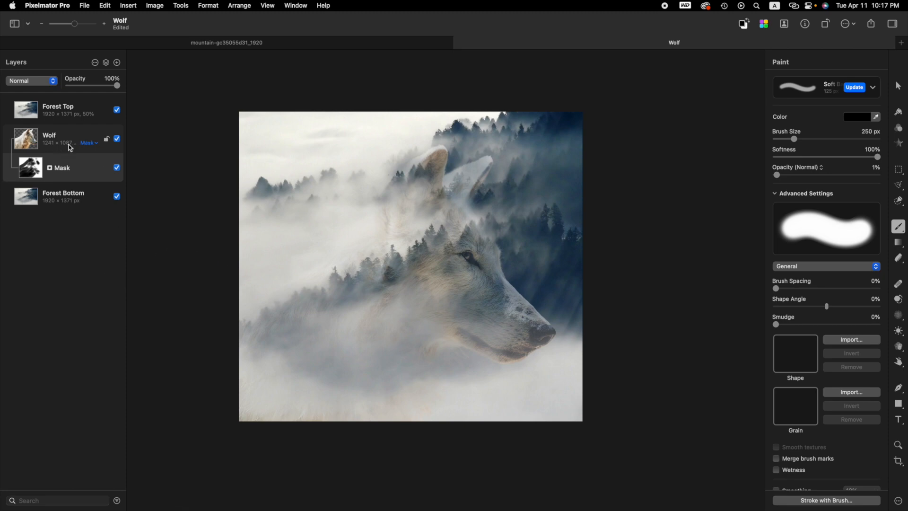
- Select the Forest Top and Forest Bottom layers together and enable the Hue & Saturation colour adjustment for them
{"action": "left_click", "coordinate": [53, 112]}
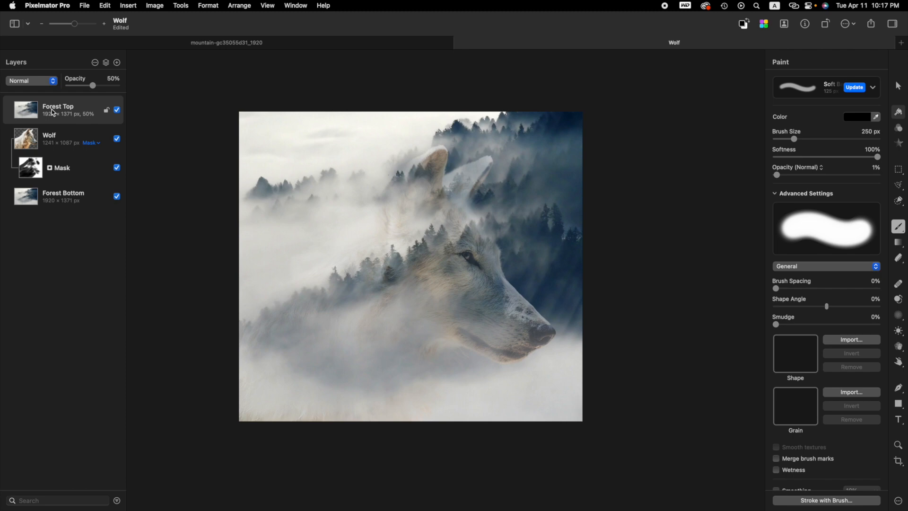
{"action": "left_click", "coordinate": [67, 201], "text": "super"}
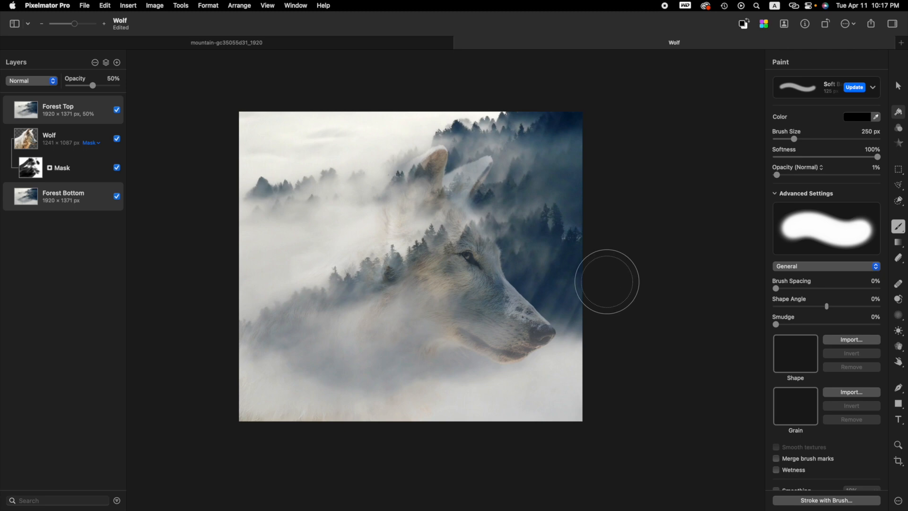
{"action": "left_click", "coordinate": [901, 133]}
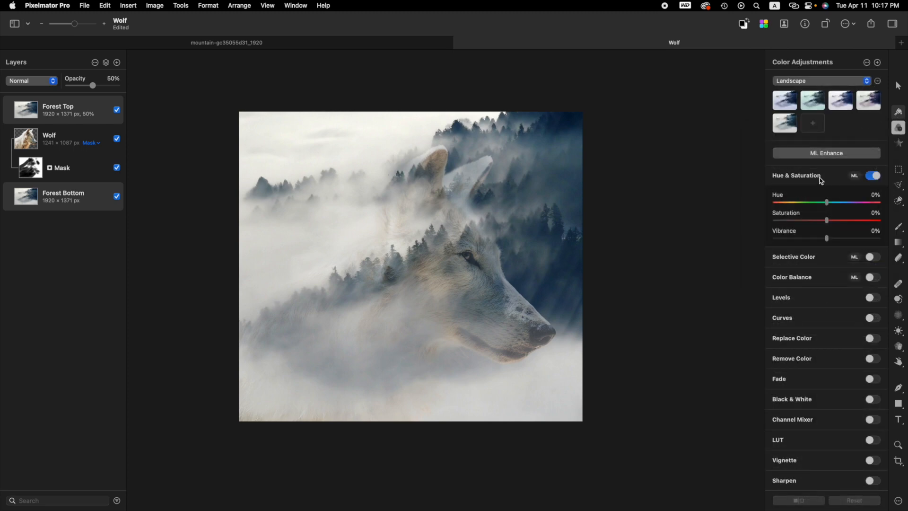
{"action": "left_click", "coordinate": [873, 176]}
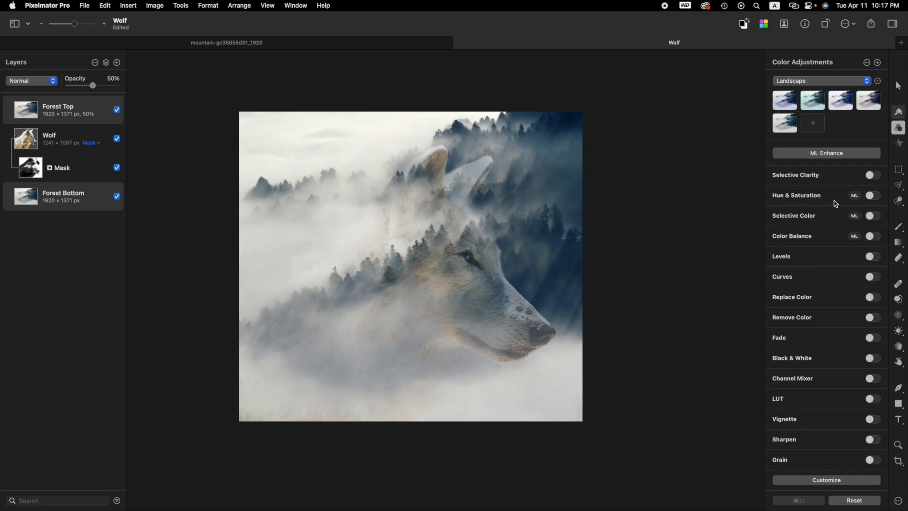
{"action": "left_click", "coordinate": [874, 196]}
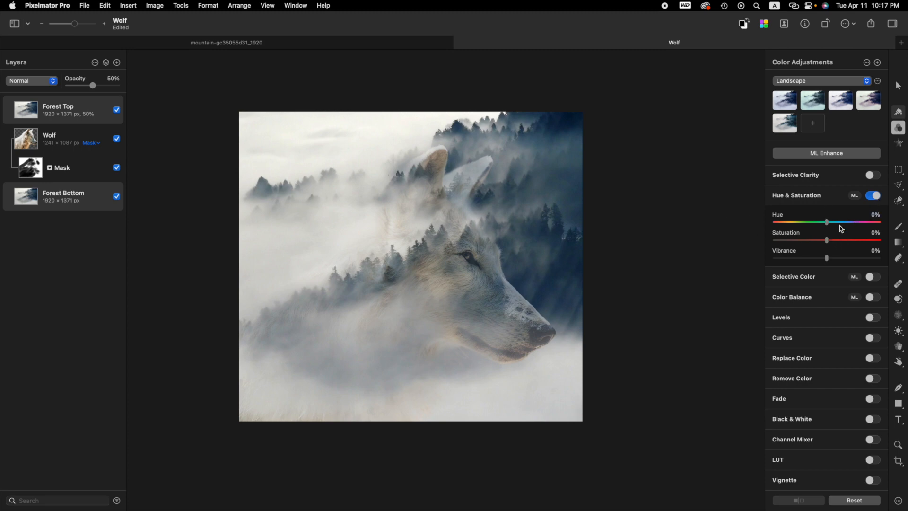
- Set the Hue to 55% and the Saturation to 70% for both forest layers
{"action": "left_click_drag", "start_coordinate": [829, 224], "coordinate": [841, 223]}
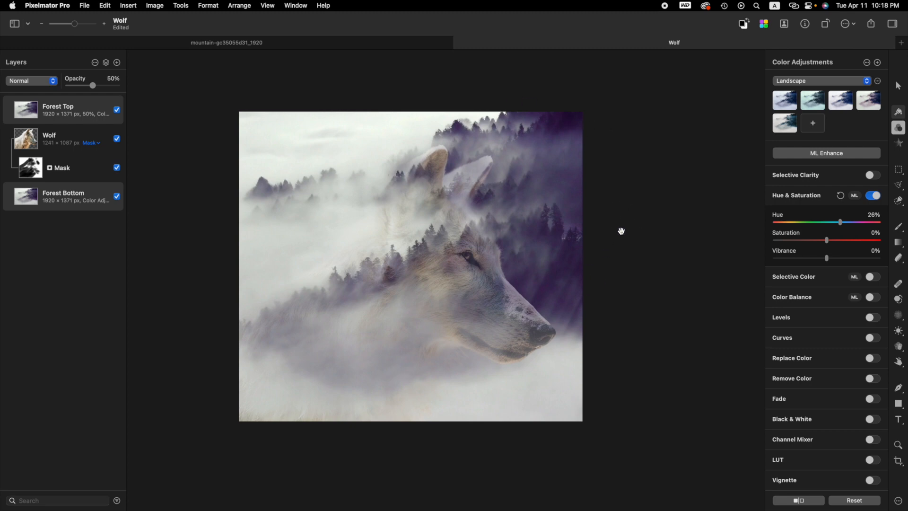
{"action": "mouse_move", "coordinate": [843, 226]}
{"action": "left_mouse_down"}
{"action": "mouse_move", "coordinate": [886, 224]}
{"action": "mouse_move", "coordinate": [857, 227]}
{"action": "left_mouse_up"}
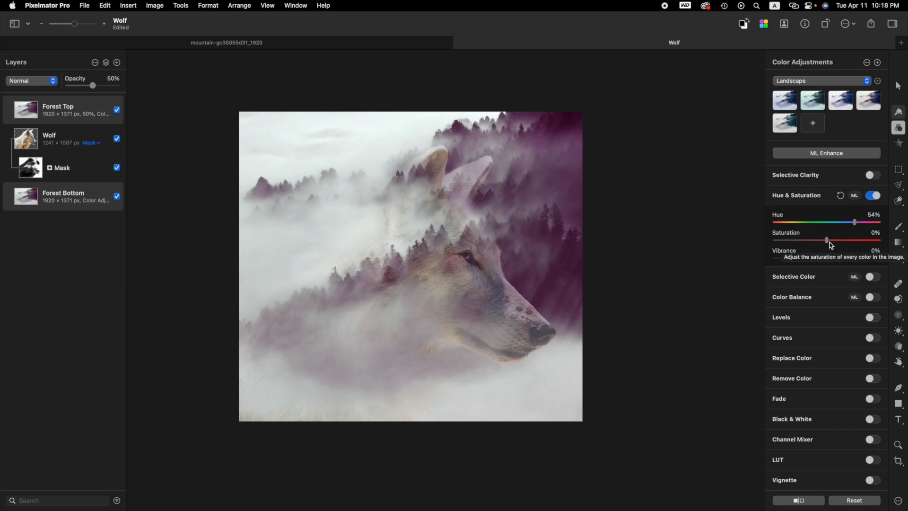
{"action": "left_click_drag", "start_coordinate": [829, 243], "coordinate": [865, 246]}
{"action": "left_click", "coordinate": [876, 216]}
{"action": "type", "text": "55"}
{"action": "key", "text": "Return"}
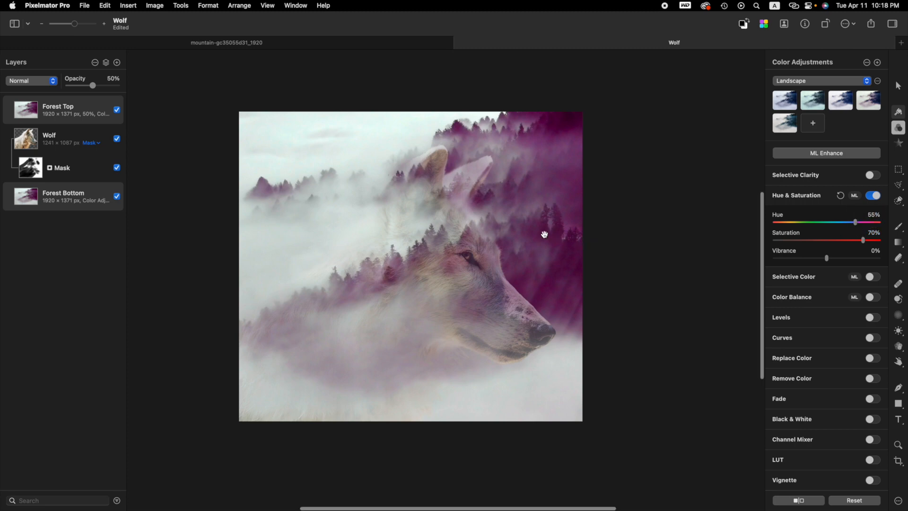
- Compare the composite with the Hue & Saturation adjustment turned off and back on
{"action": "scroll", "coordinate": [530, 246], "scroll_direction": "down", "scroll_amount": 2}
{"action": "scroll", "coordinate": [527, 192], "scroll_direction": "right", "scroll_amount": 2}
{"action": "scroll", "coordinate": [512, 235], "scroll_direction": "left", "scroll_amount": 2}
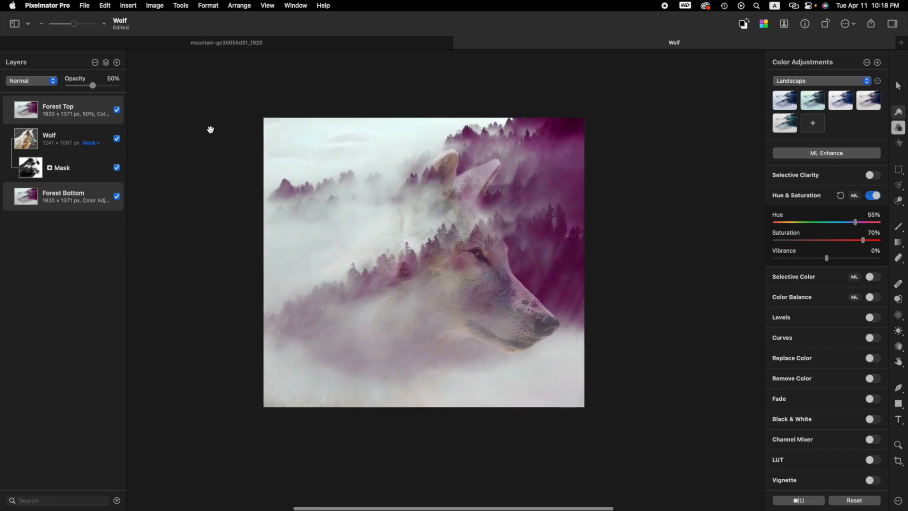
{"action": "left_click", "coordinate": [873, 196]}
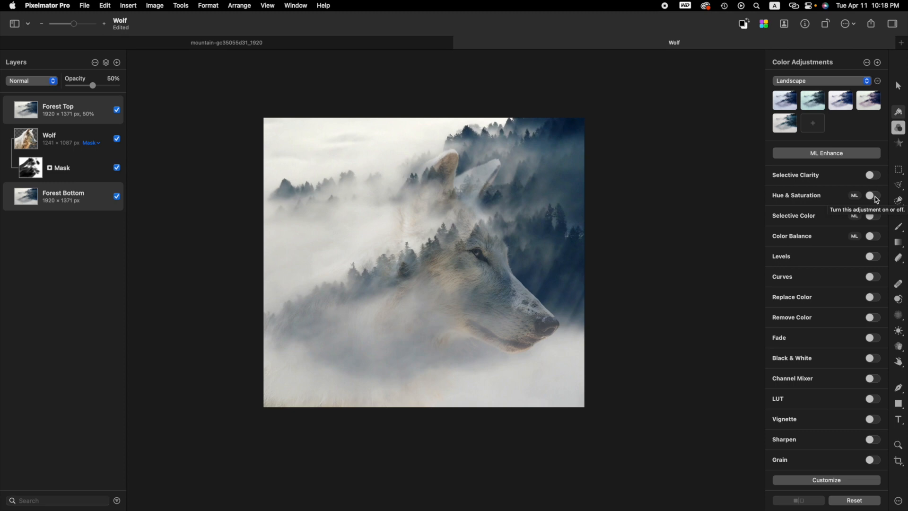
{"action": "left_click", "coordinate": [876, 198]}
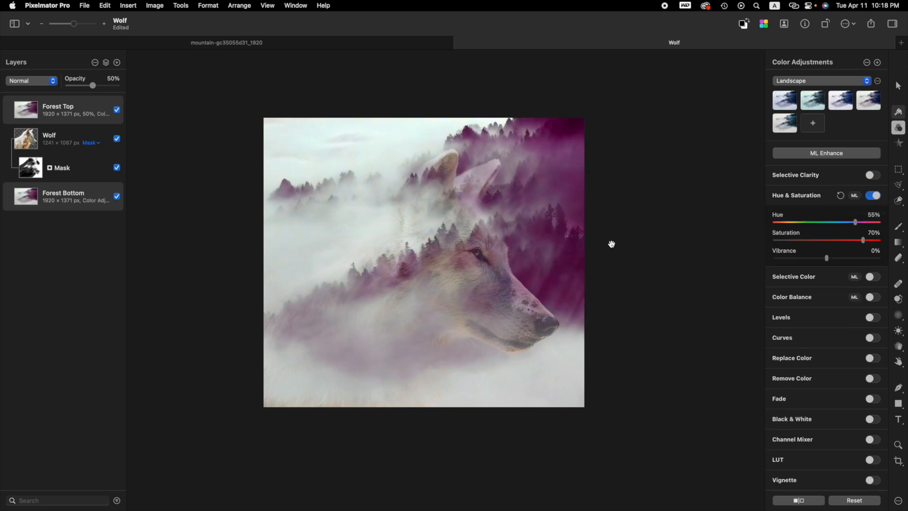